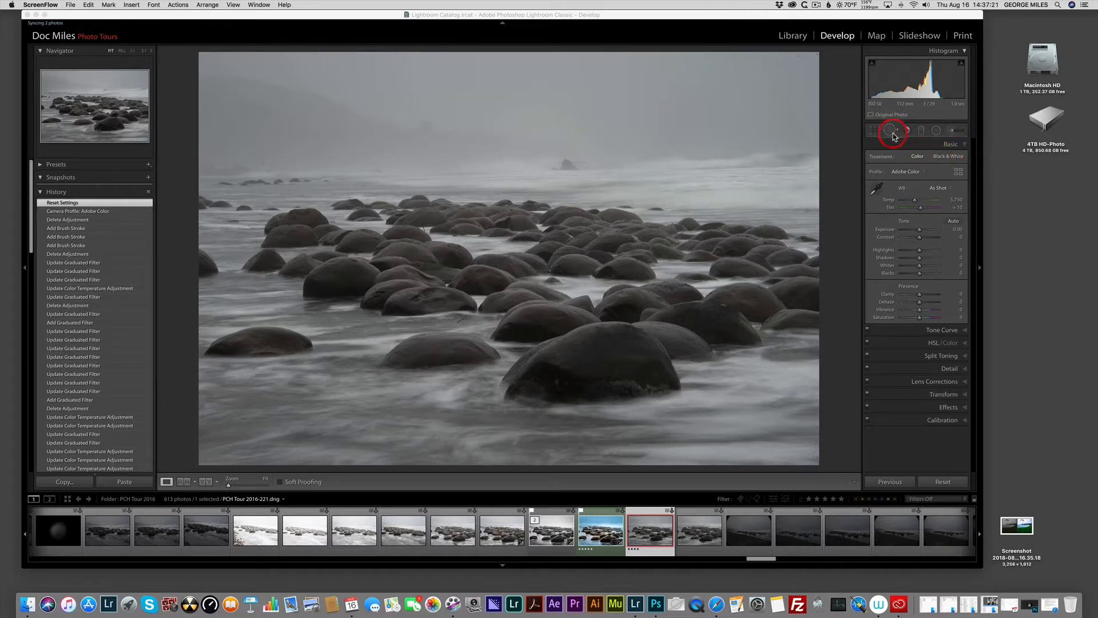
Step: Straighten the horizon with Crop & Straighten by rotating the photo 0.62 degrees and apply the crop
click(874, 132)
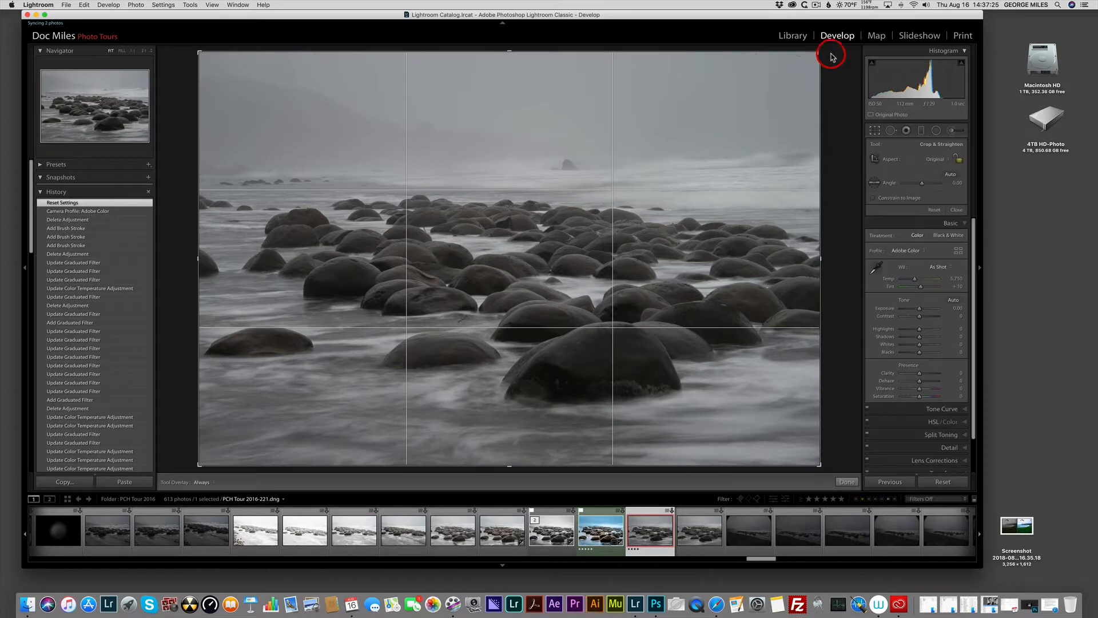
drag(830, 59, 834, 60)
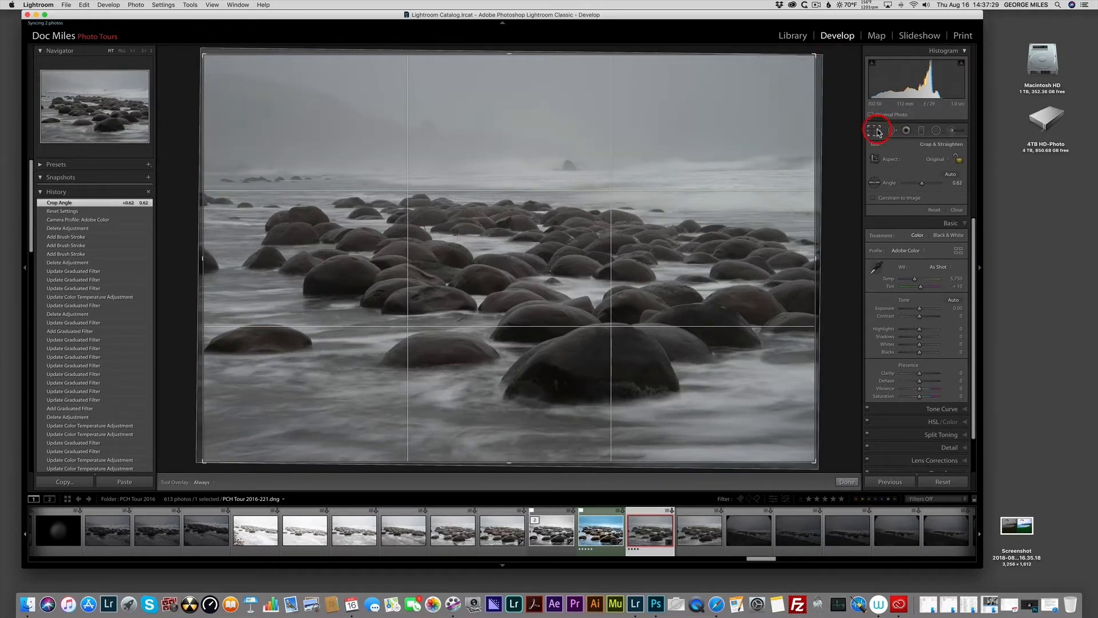
click(875, 131)
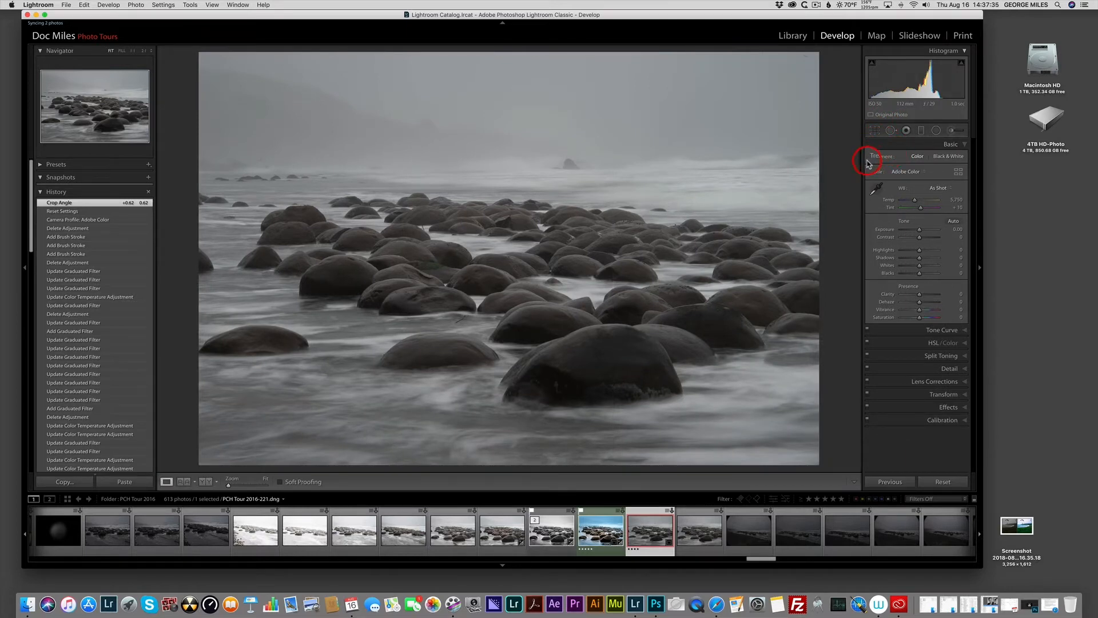
Step: Apply the automatic tone settings to the photo and set Dehaze to +9
click(953, 222)
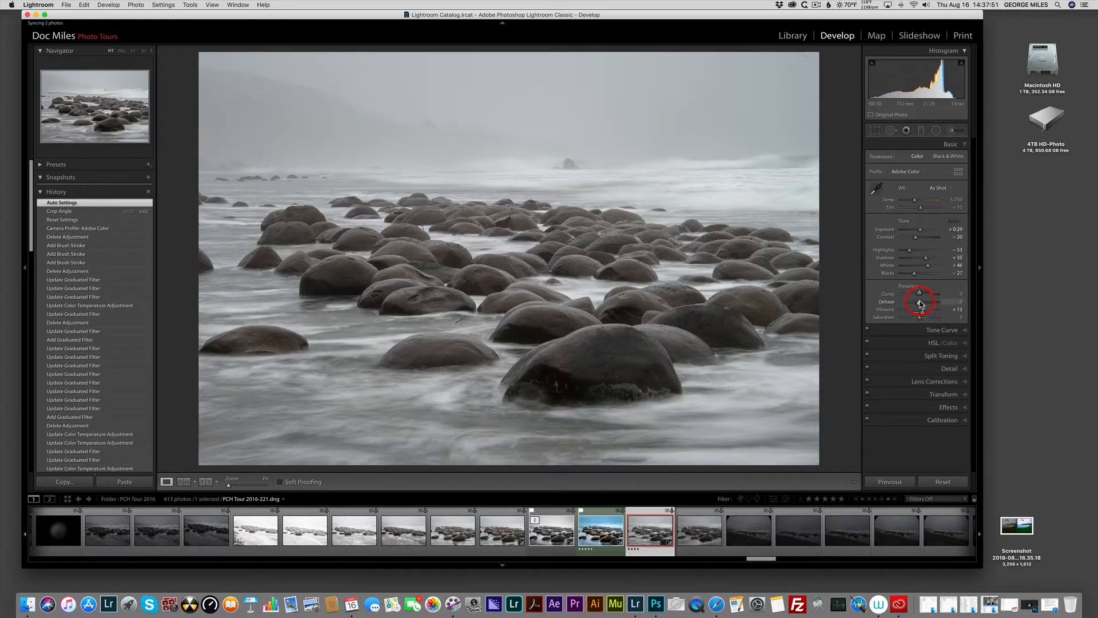
mouse_move(920, 302)
mouse_down()
mouse_move(942, 306)
mouse_move(920, 304)
mouse_up()
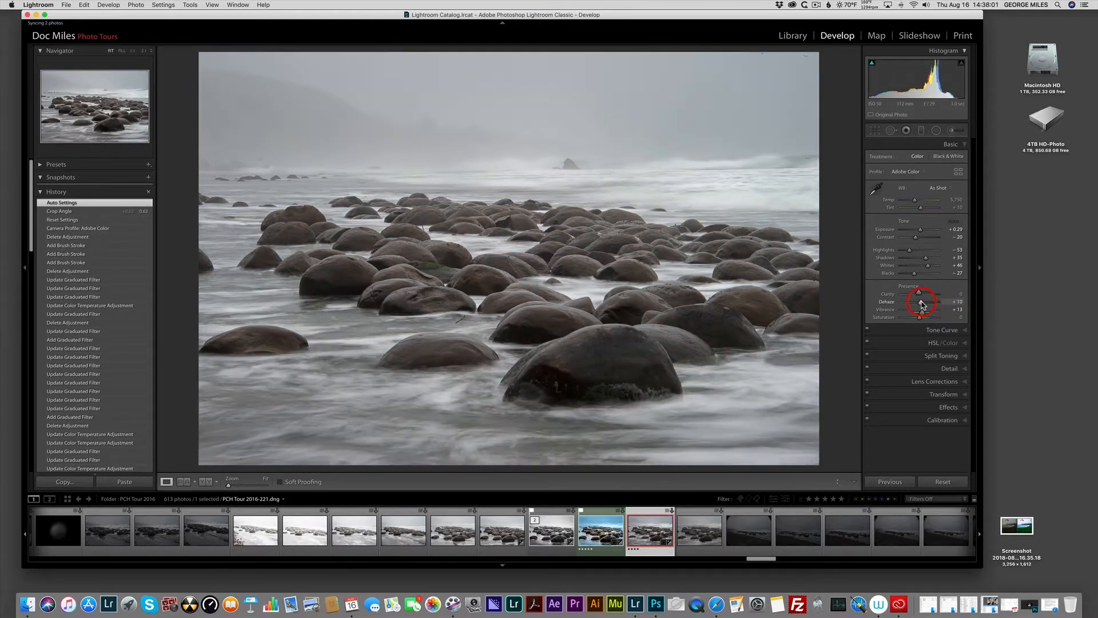
click(960, 303)
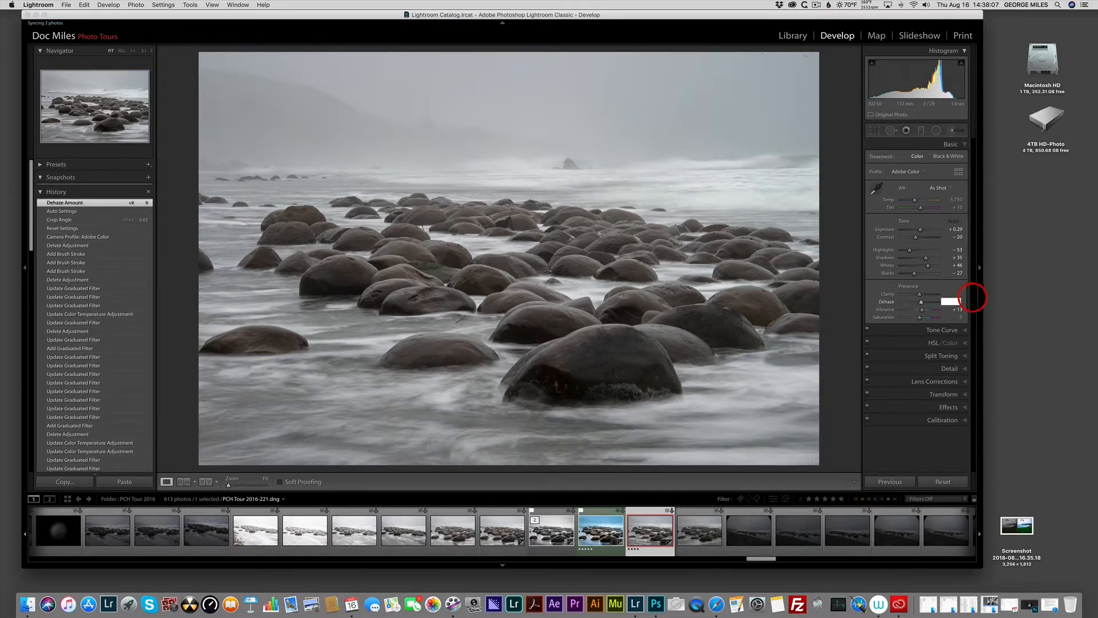
key(Return)
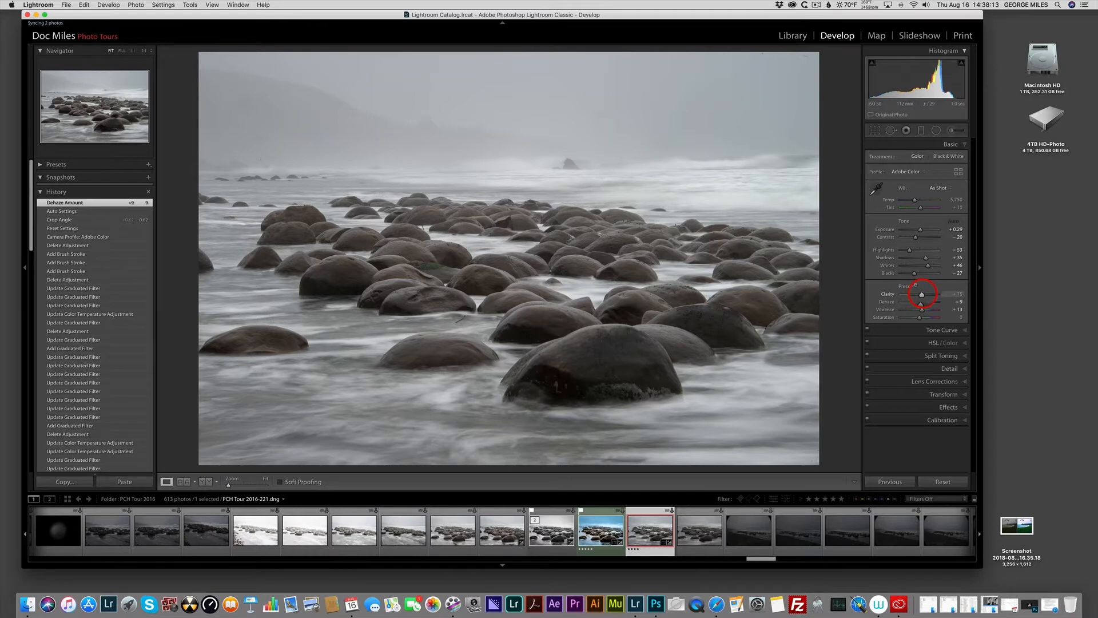
Step: Set Clarity to +20, Contrast to -1 and Blacks to -38 in the basic adjustments
drag(924, 294, 922, 294)
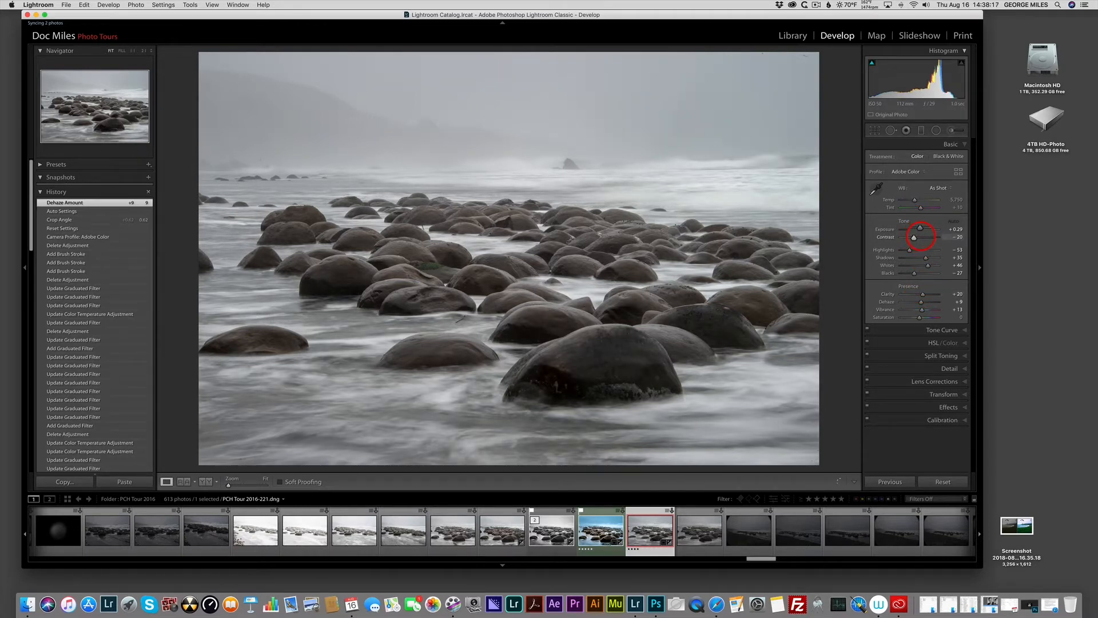
drag(921, 236, 921, 236)
drag(914, 273, 912, 274)
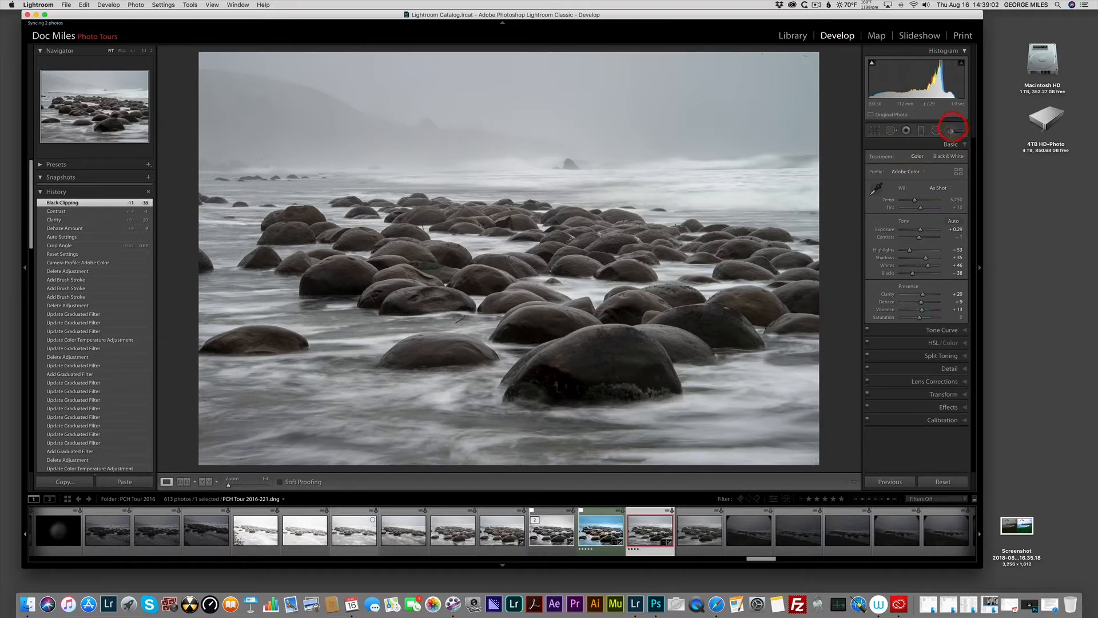
Step: Start a new Adjustment Brush with all effect settings reset, feather 77 and density 54
click(951, 130)
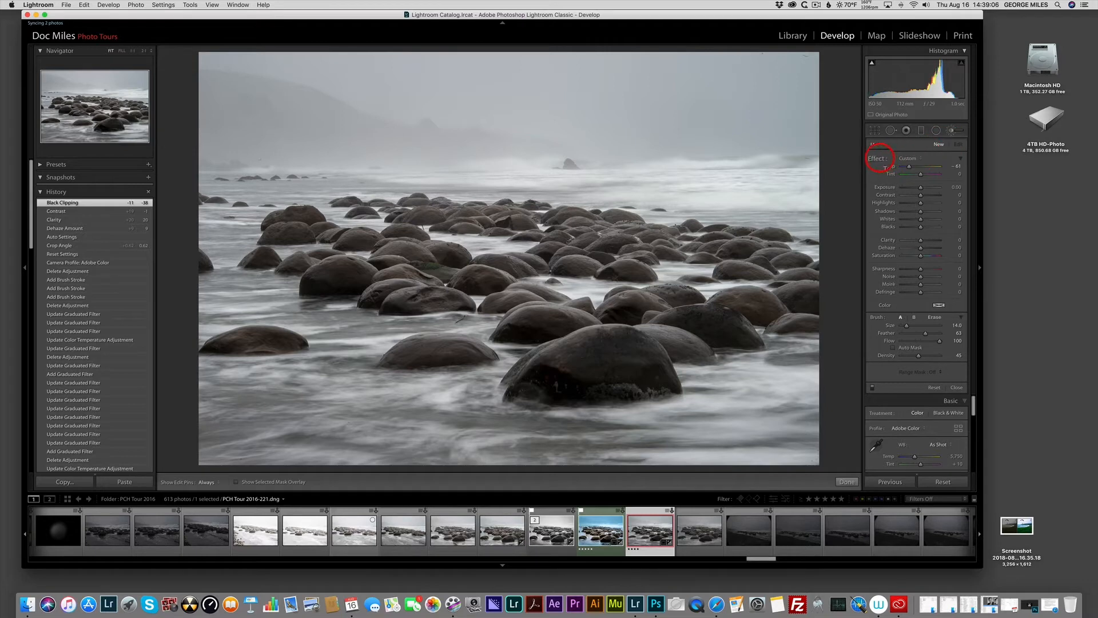
double_click(878, 159)
drag(906, 325, 912, 325)
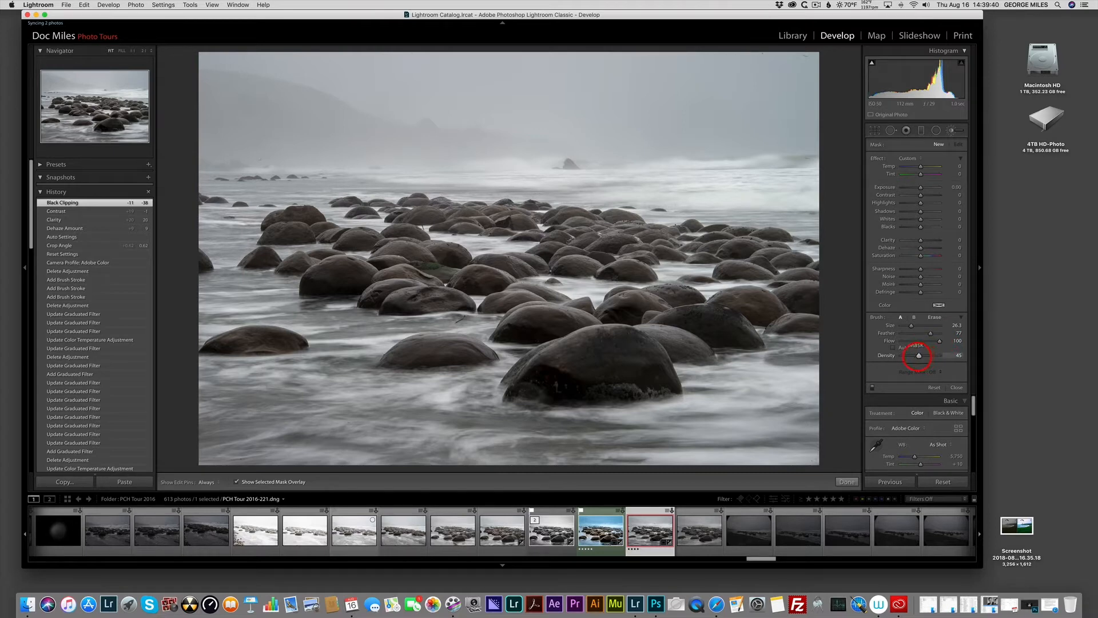
drag(918, 355, 923, 355)
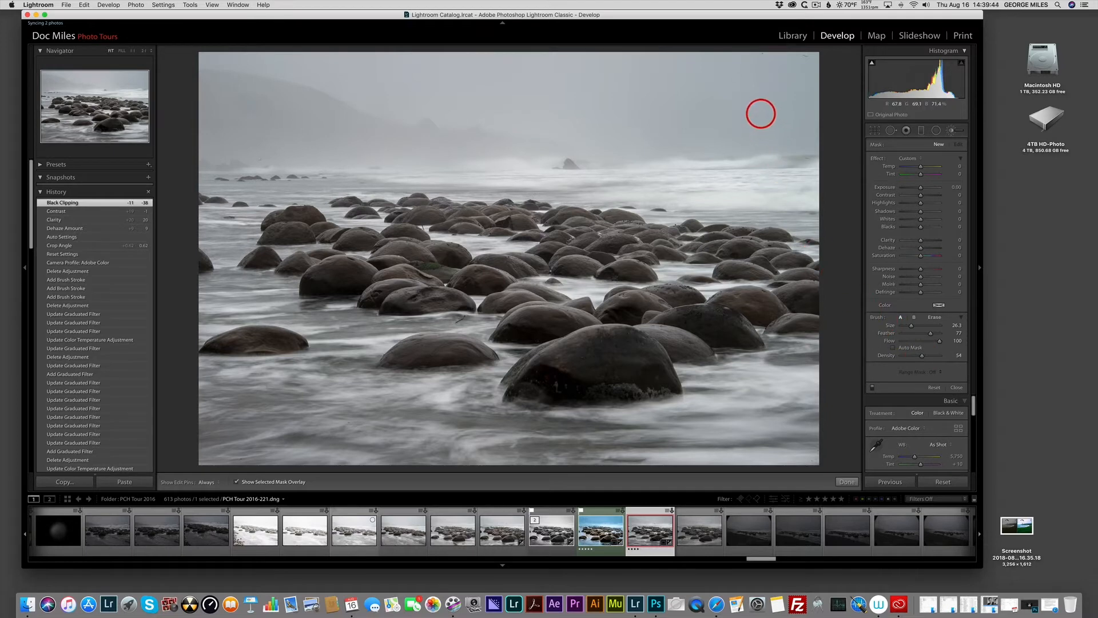
Step: Paint the sky with a size 24 Adjustment Brush set to Temp -50 and hide the mask overlay
scroll(766, 122, down, 1)
scroll(769, 89, down, 1)
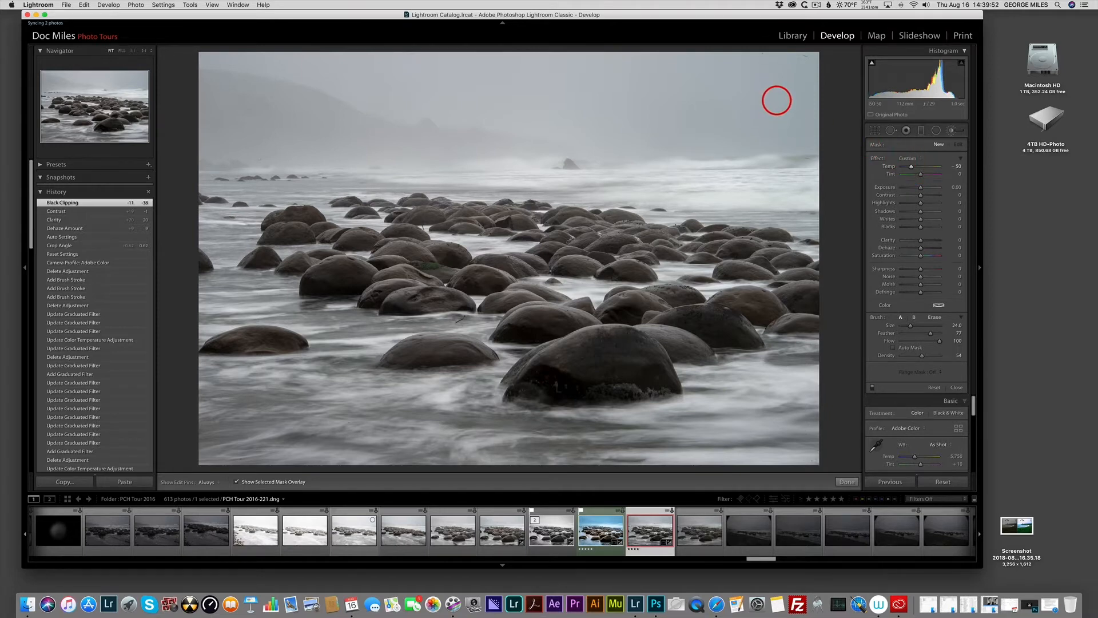
mouse_move(780, 99)
mouse_down()
mouse_move(672, 111)
mouse_move(520, 64)
mouse_move(219, 46)
mouse_move(405, 90)
mouse_move(649, 106)
mouse_move(786, 88)
mouse_move(815, 62)
mouse_move(807, 131)
mouse_move(759, 146)
mouse_move(634, 132)
mouse_move(606, 124)
mouse_move(597, 100)
mouse_move(410, 59)
mouse_up()
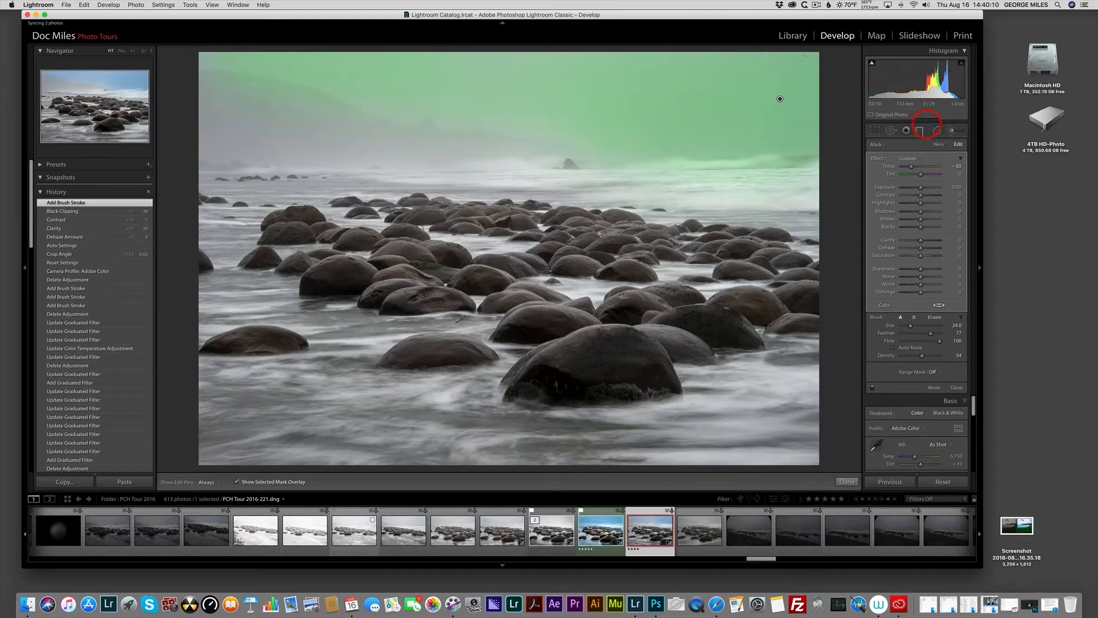
key(o)
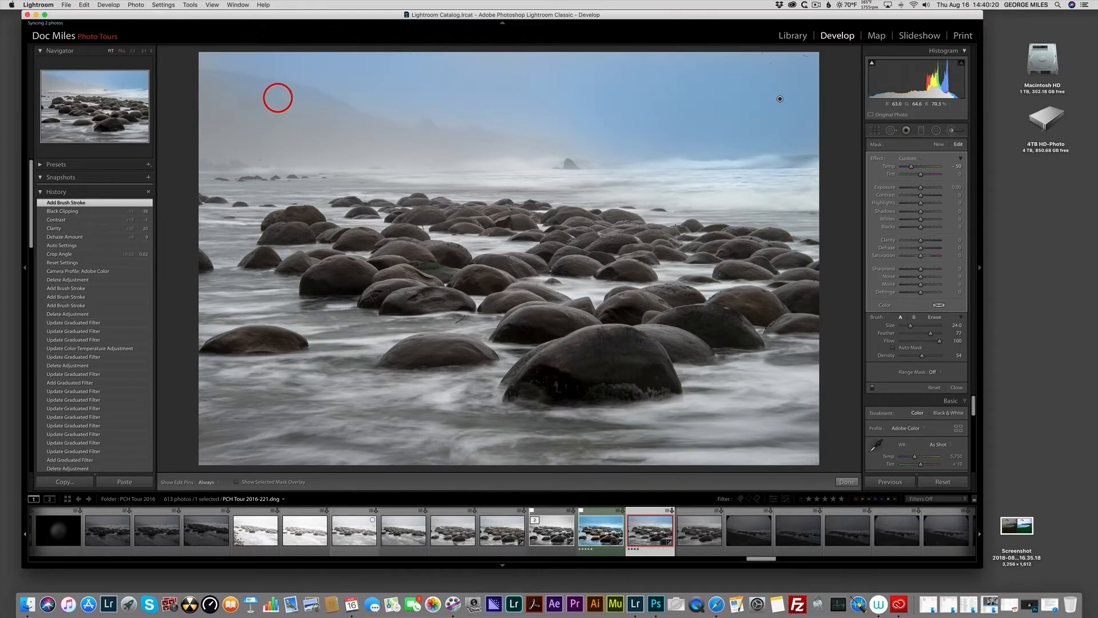
Step: Erase the blue tint from the misty hillside with a size 8 erase brush, keeping the edit pin hidden
key(alt)
key(bracketleft)
key(alt)
key(h)
drag(220, 92, 315, 117)
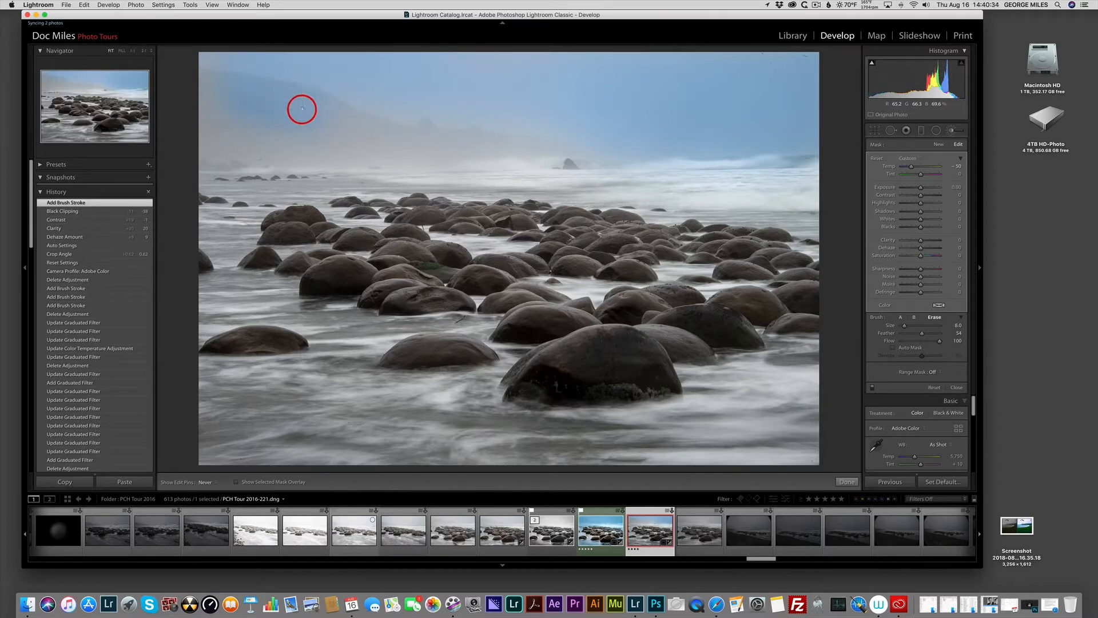
mouse_move(295, 112)
mouse_down()
mouse_move(321, 127)
mouse_move(247, 105)
mouse_move(271, 123)
mouse_up()
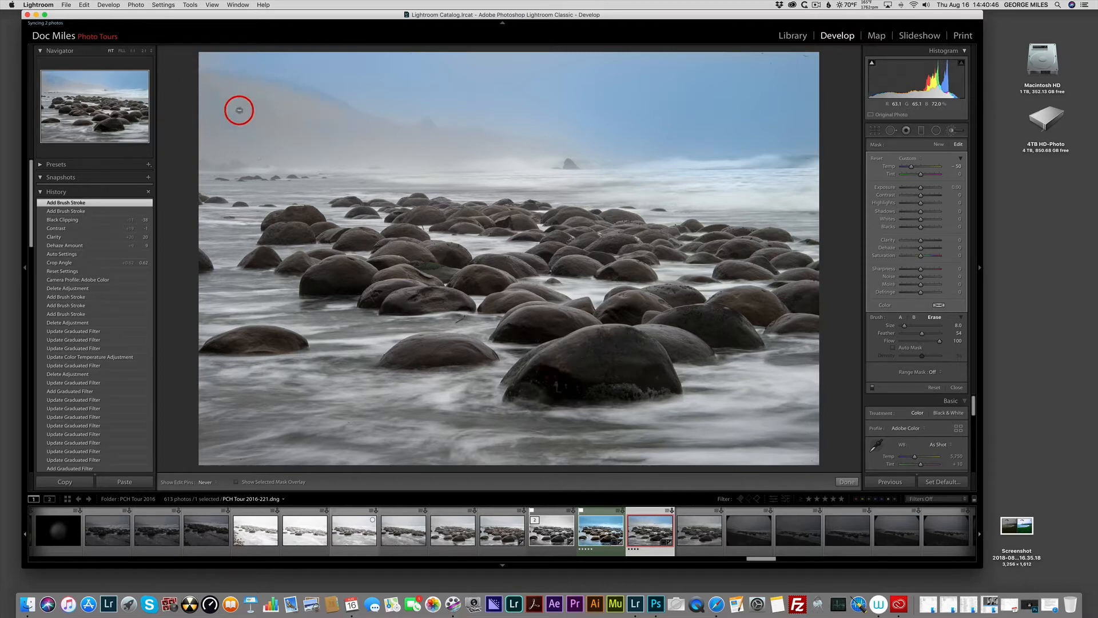
mouse_move(238, 122)
mouse_down()
mouse_move(228, 134)
mouse_move(333, 140)
mouse_up()
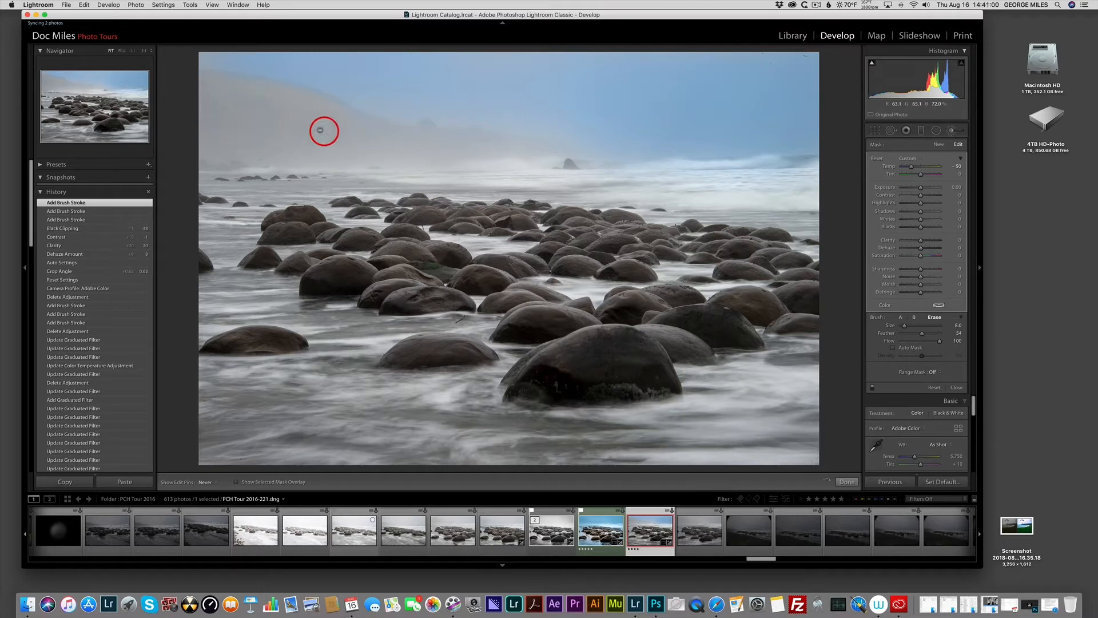
Step: Touch up the sky's brush mask with size 18 strokes, toggling the edit pin's visibility to check the edges
key(h)
alt+click(771, 51)
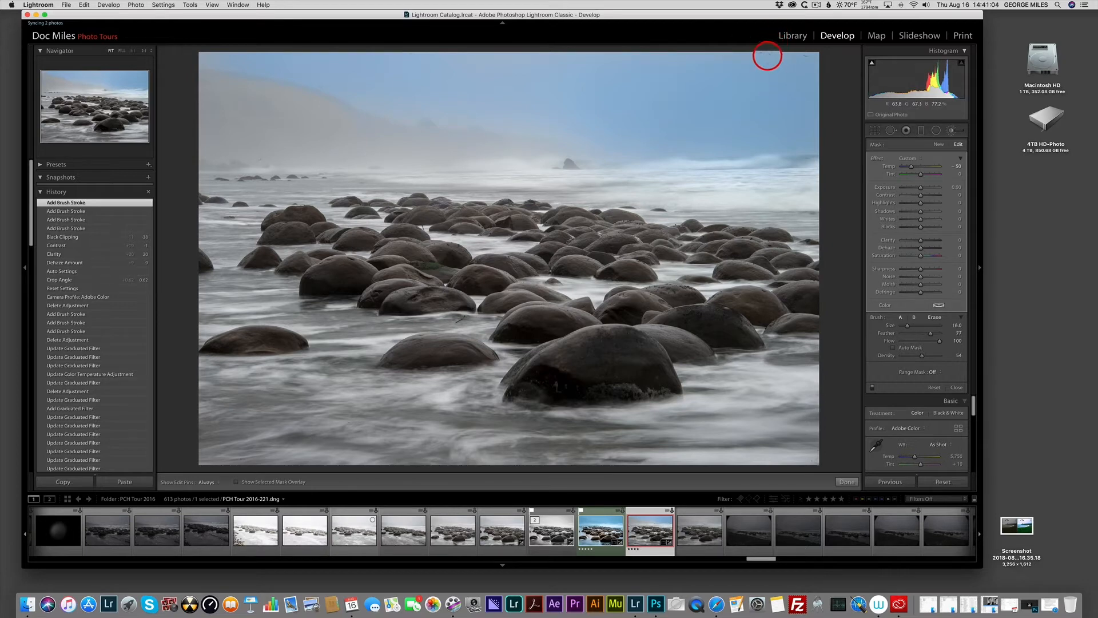
key(h)
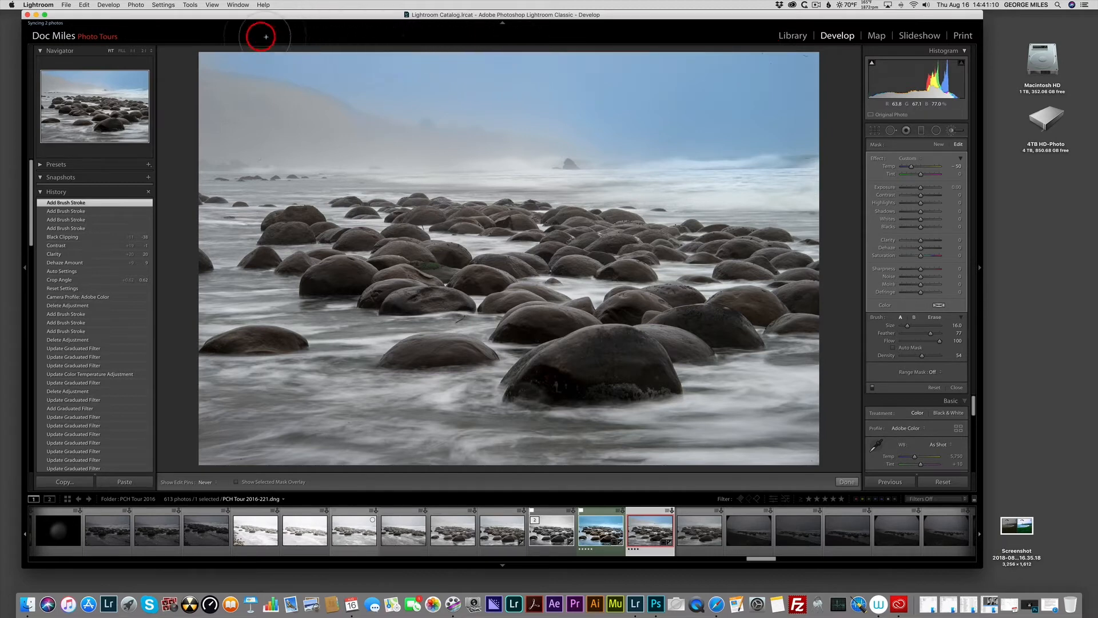
key(h)
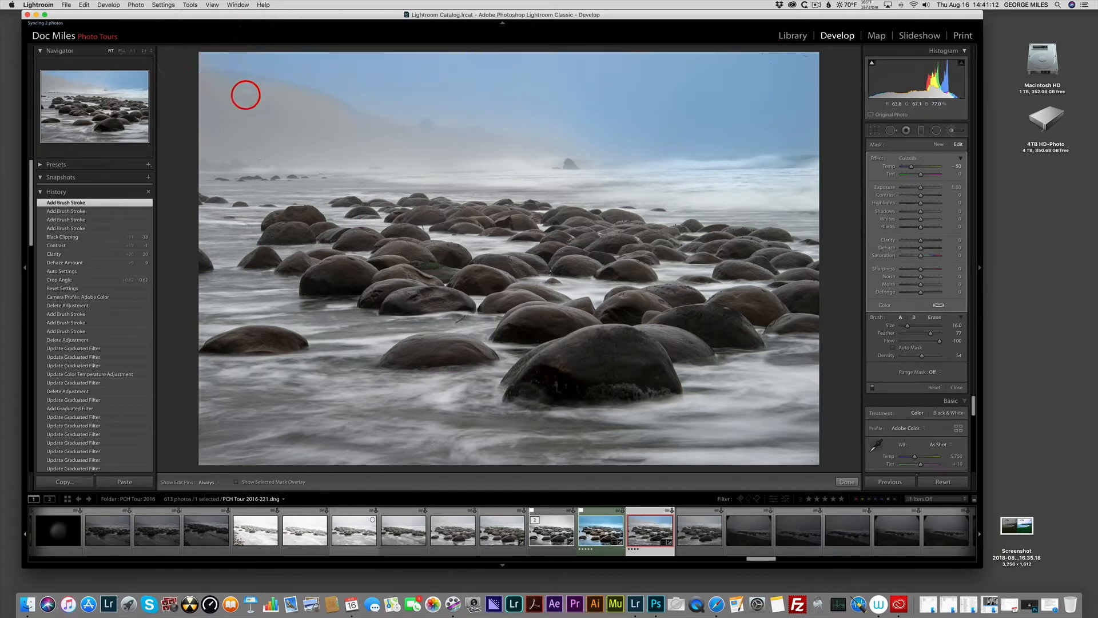
mouse_move(268, 141)
mouse_down()
mouse_move(503, 165)
mouse_move(771, 113)
mouse_up()
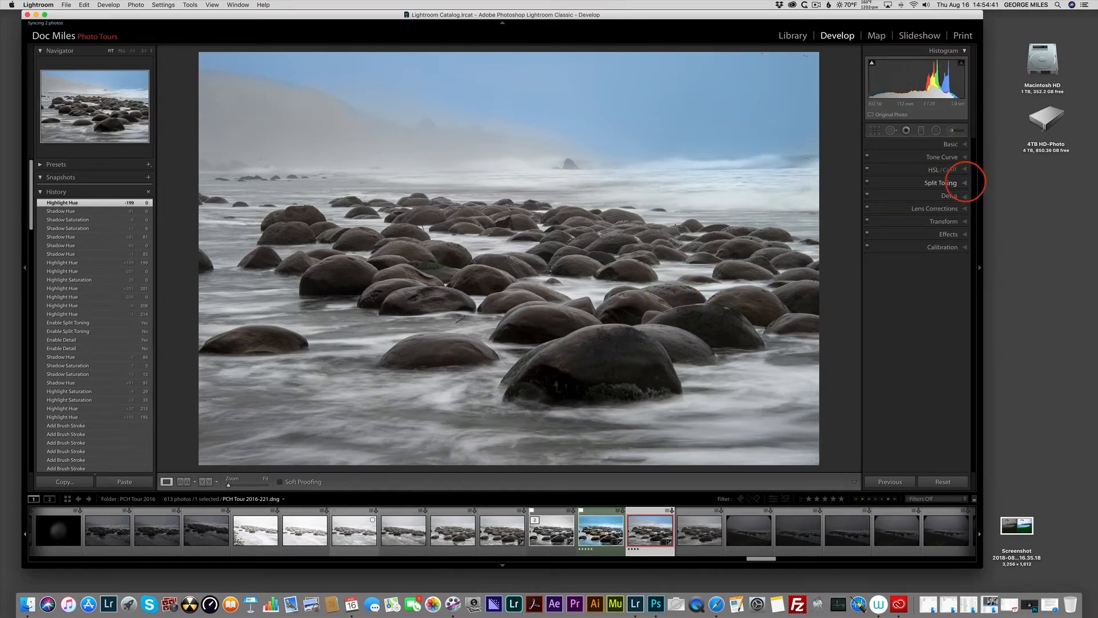
Step: Pick a blue Split Toning colour for the highlights with a hue of 214
click(962, 182)
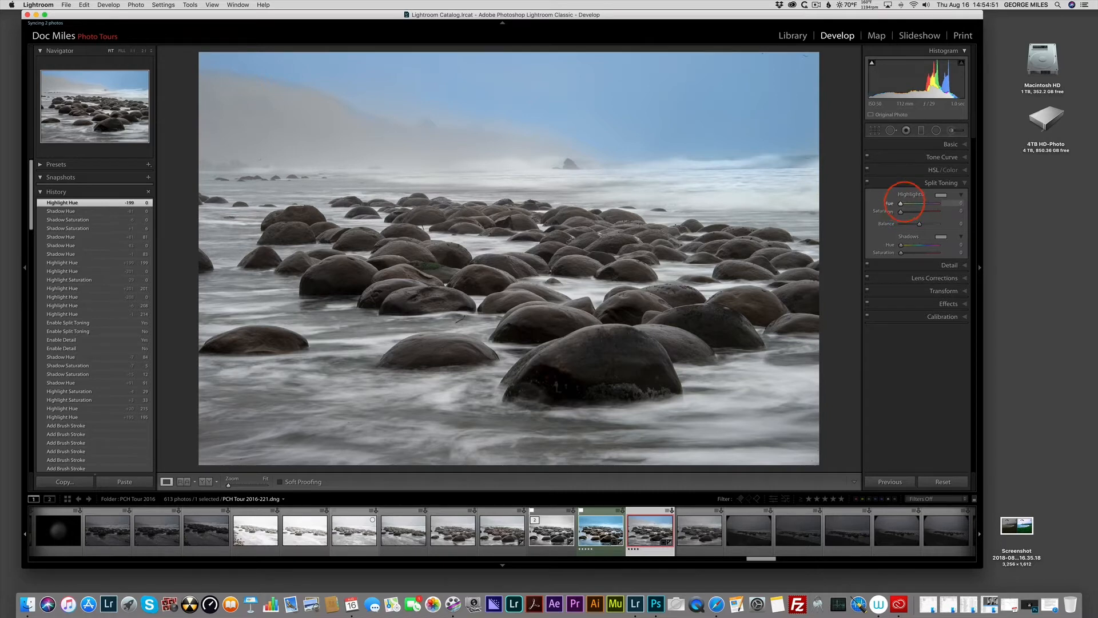
click(953, 204)
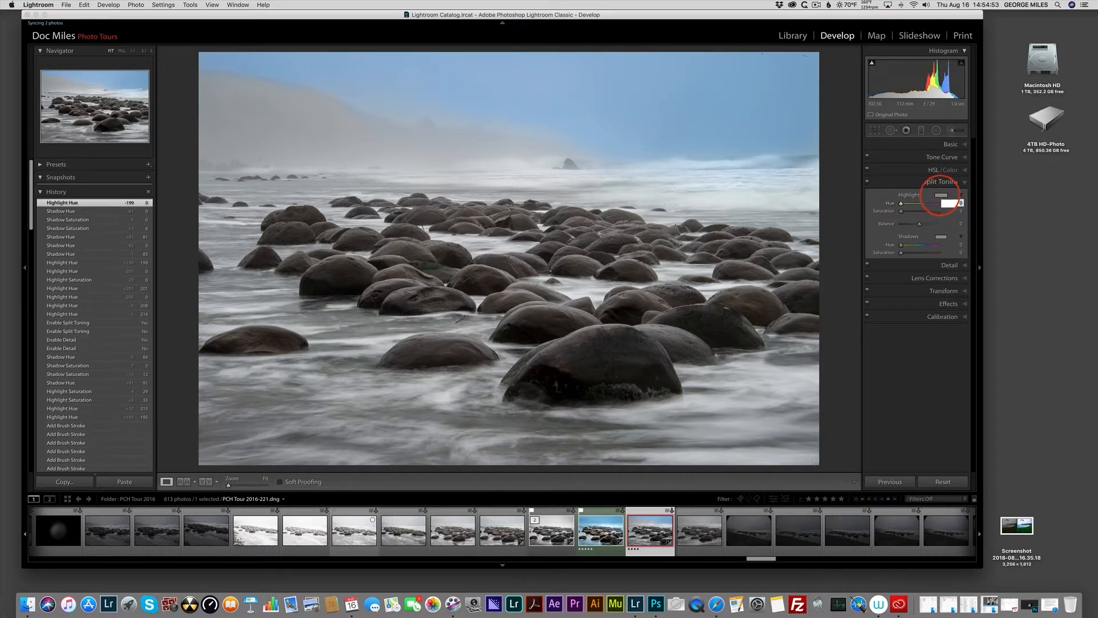
click(941, 195)
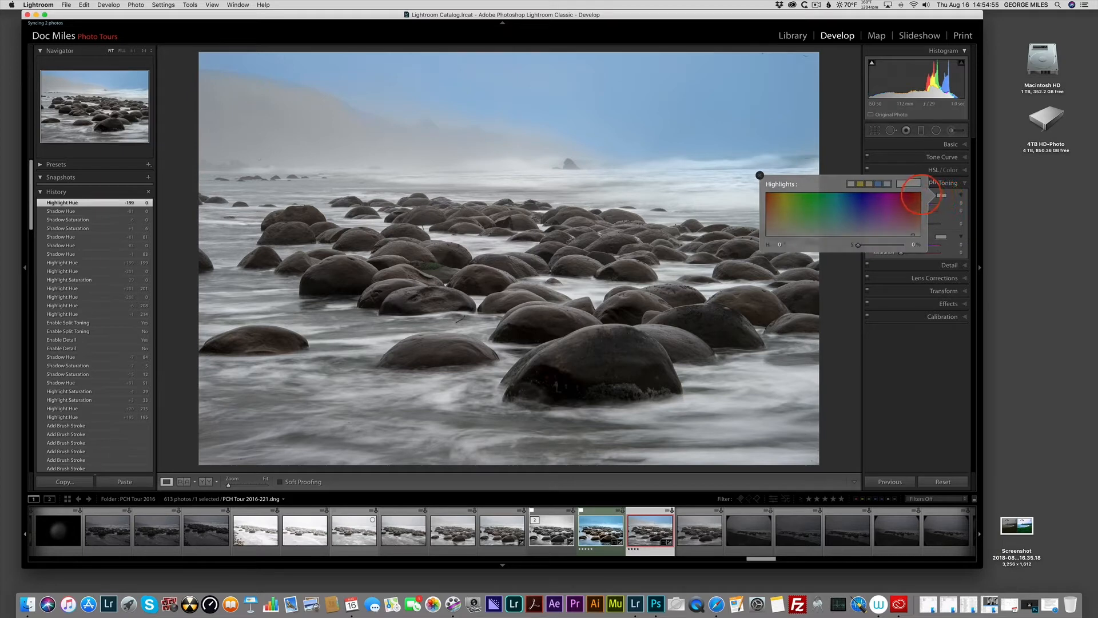
key(Escape)
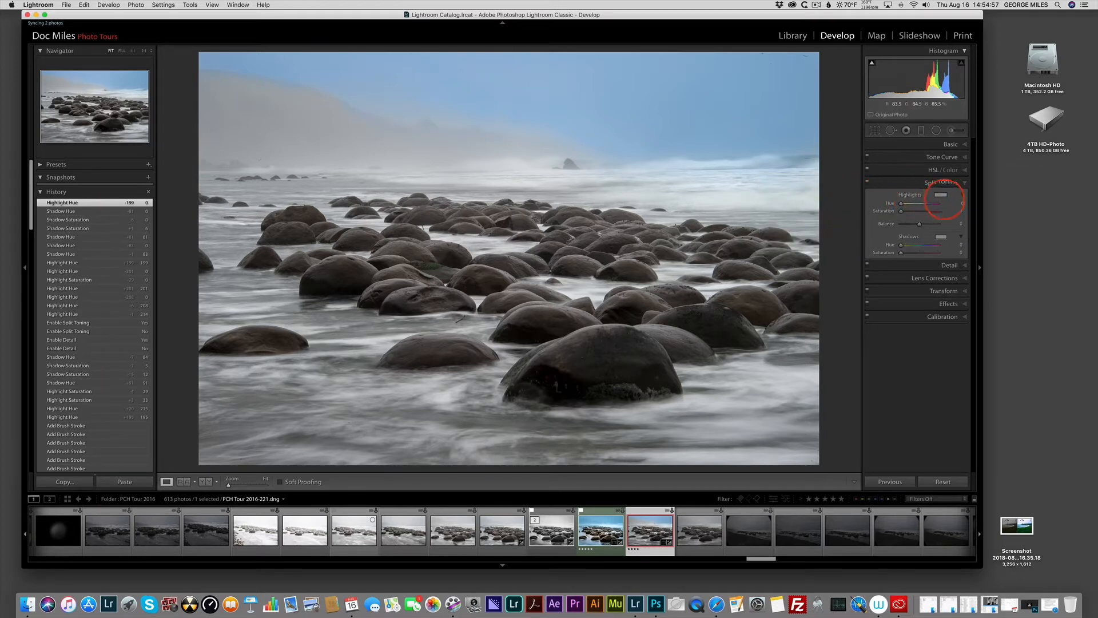
click(940, 195)
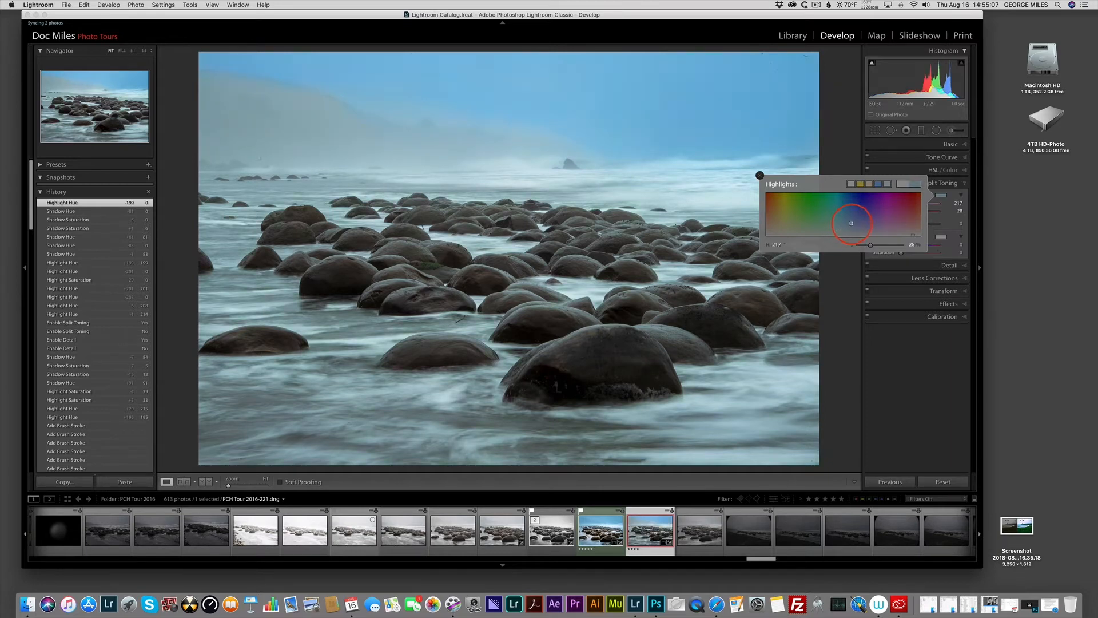
drag(850, 223, 852, 225)
drag(849, 225, 850, 225)
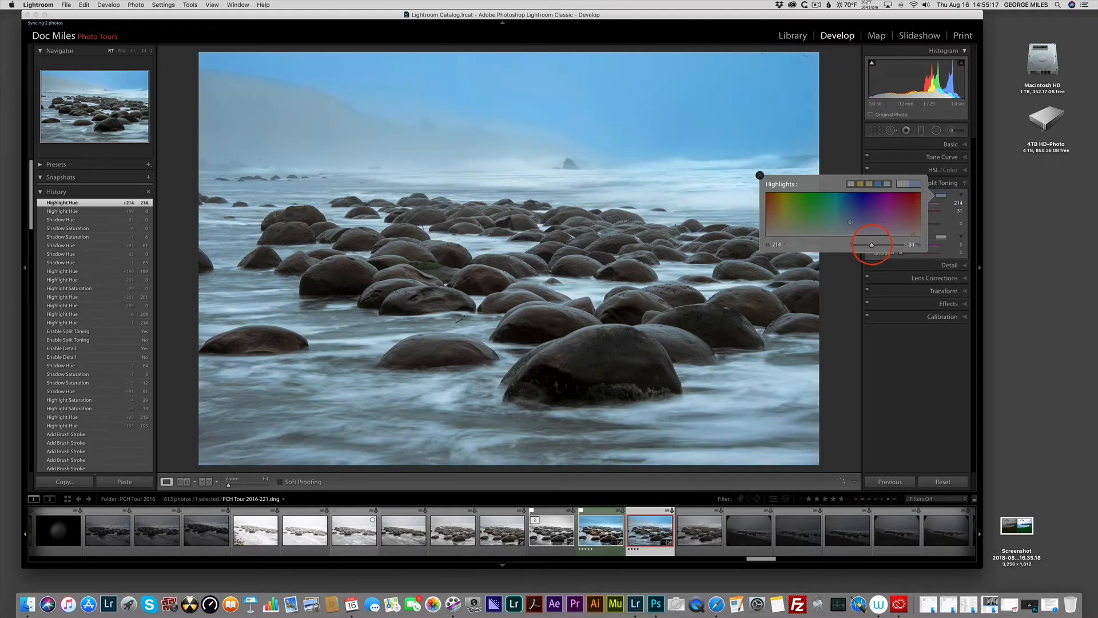
Step: Set the highlight tint's saturation to 29 and its hue to 215
drag(871, 245, 908, 245)
click(911, 244)
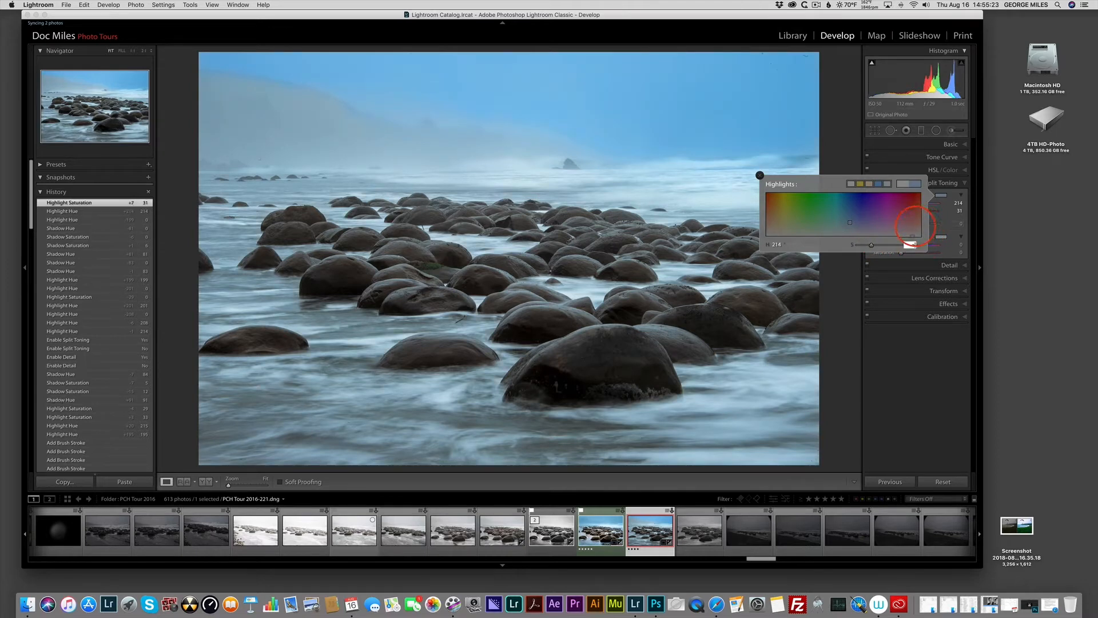
text(29)
key(Return)
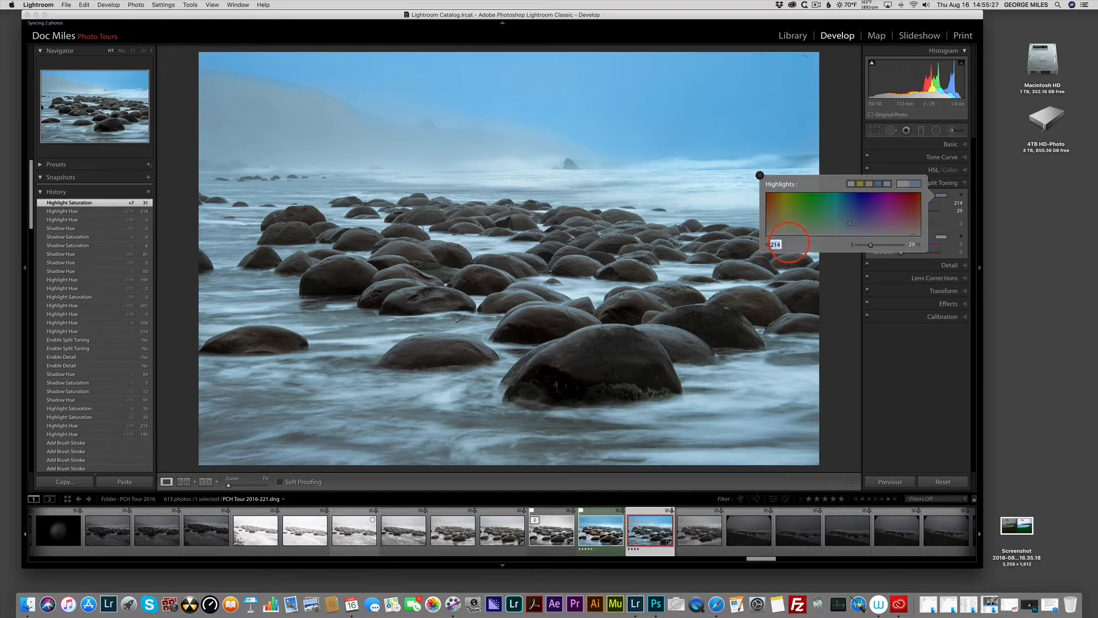
text(215)
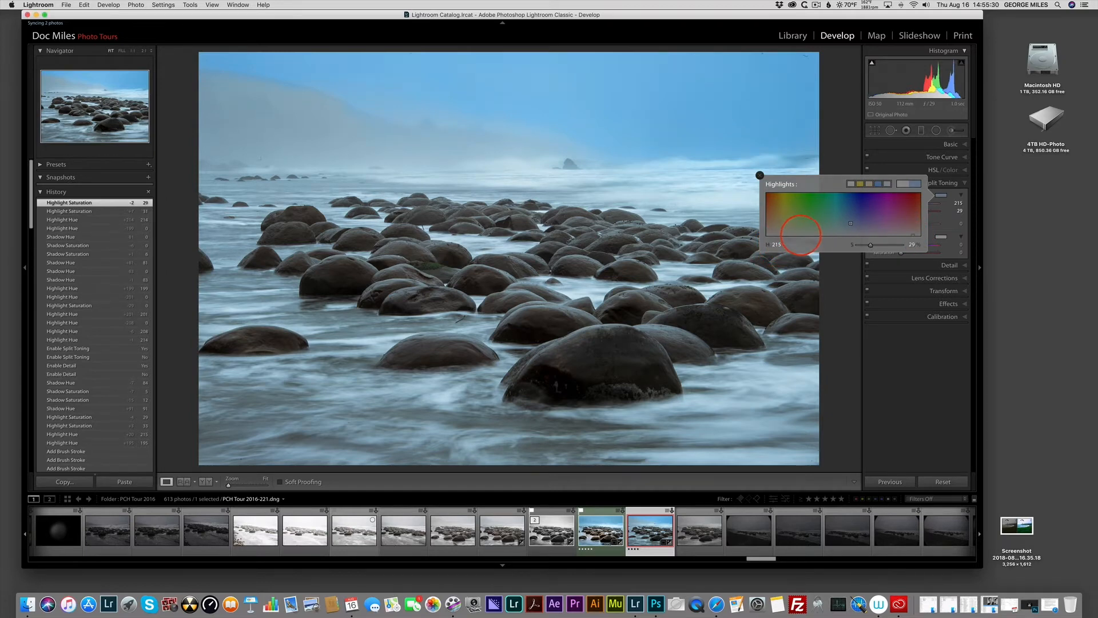
key(Return)
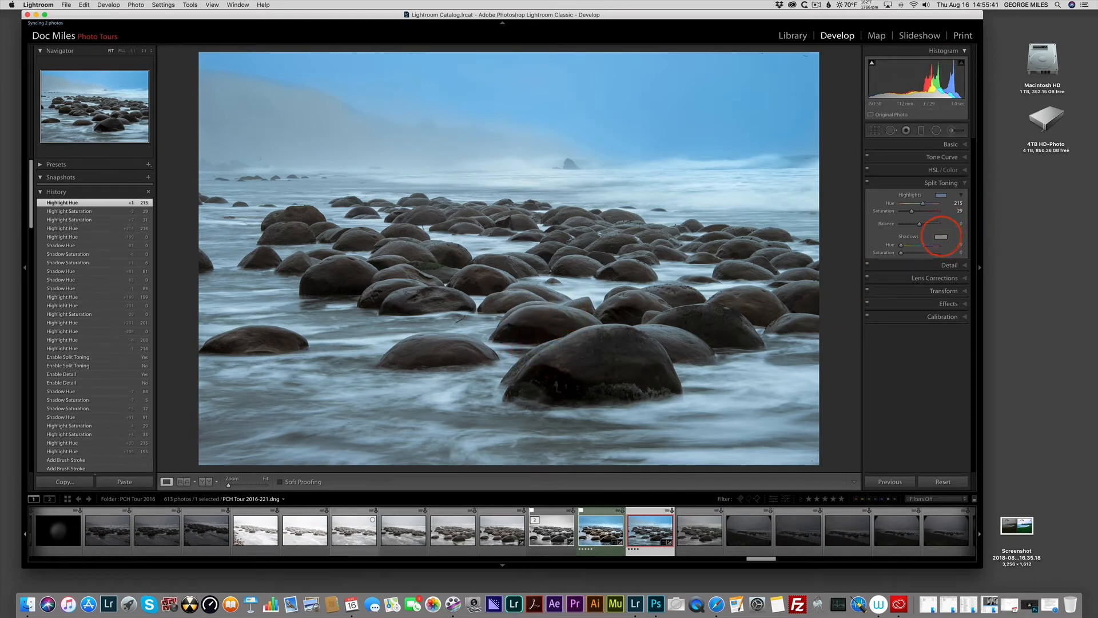
Step: Set the Split Toning shadows colour to hue 83 and saturation 6
click(940, 237)
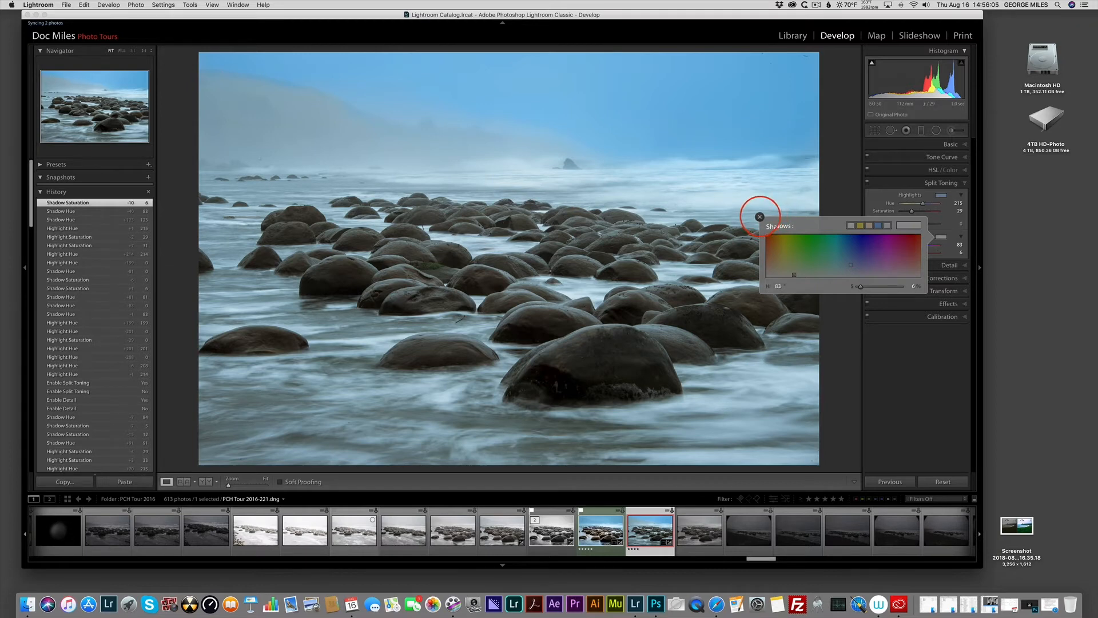
click(759, 217)
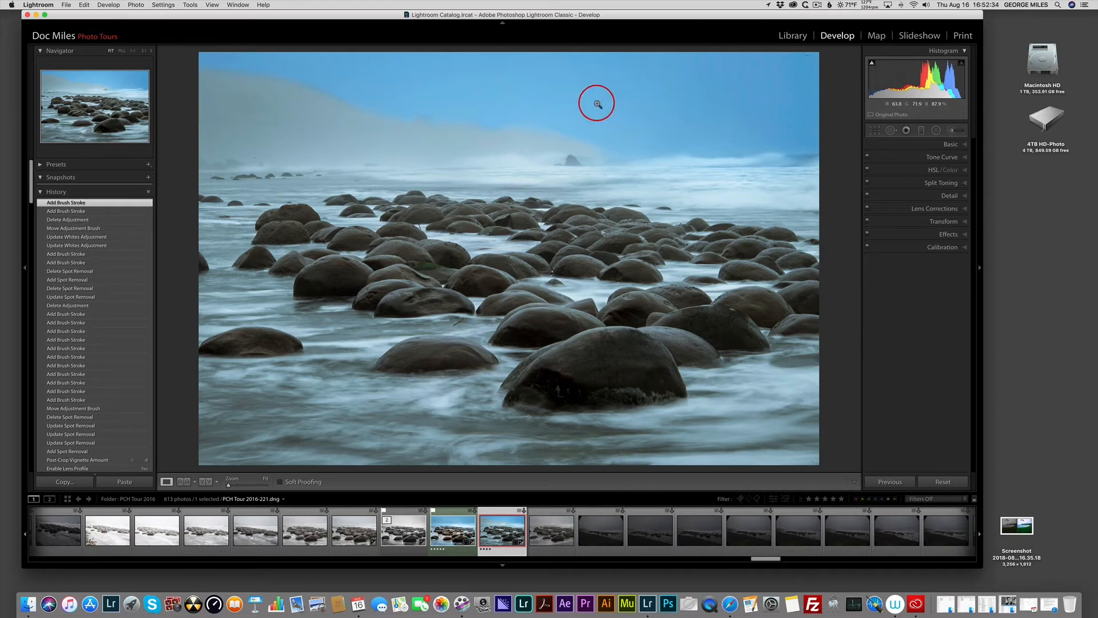
Step: Draw a tilted Radial Filter ellipse over the boulders and widen it from the far-left rocks to the photo's right side
click(936, 131)
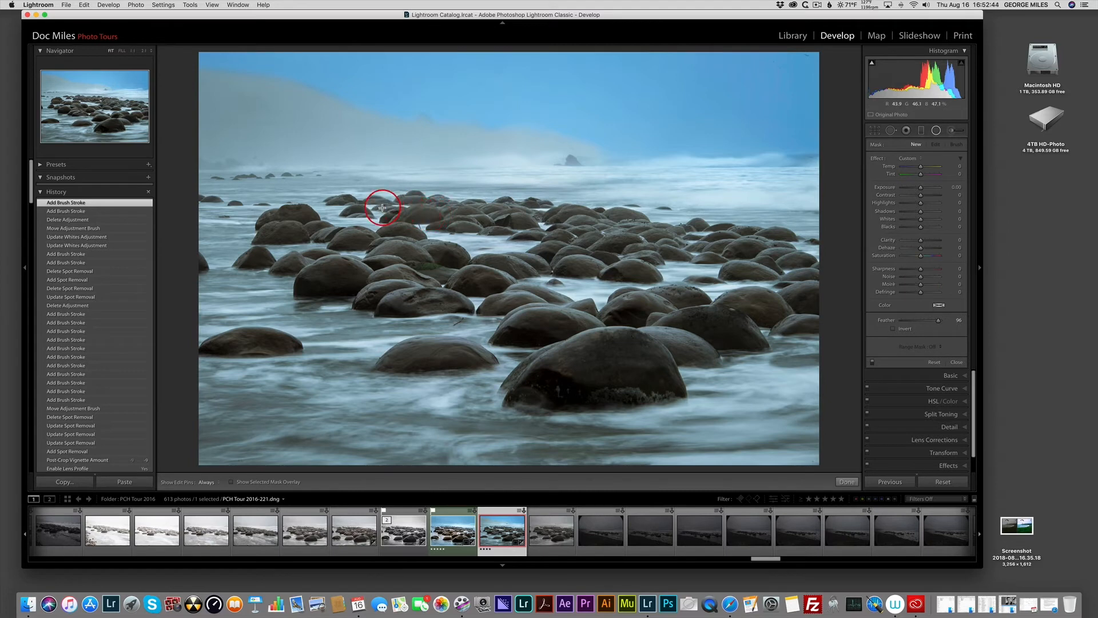
drag(383, 211, 552, 210)
drag(545, 170, 576, 309)
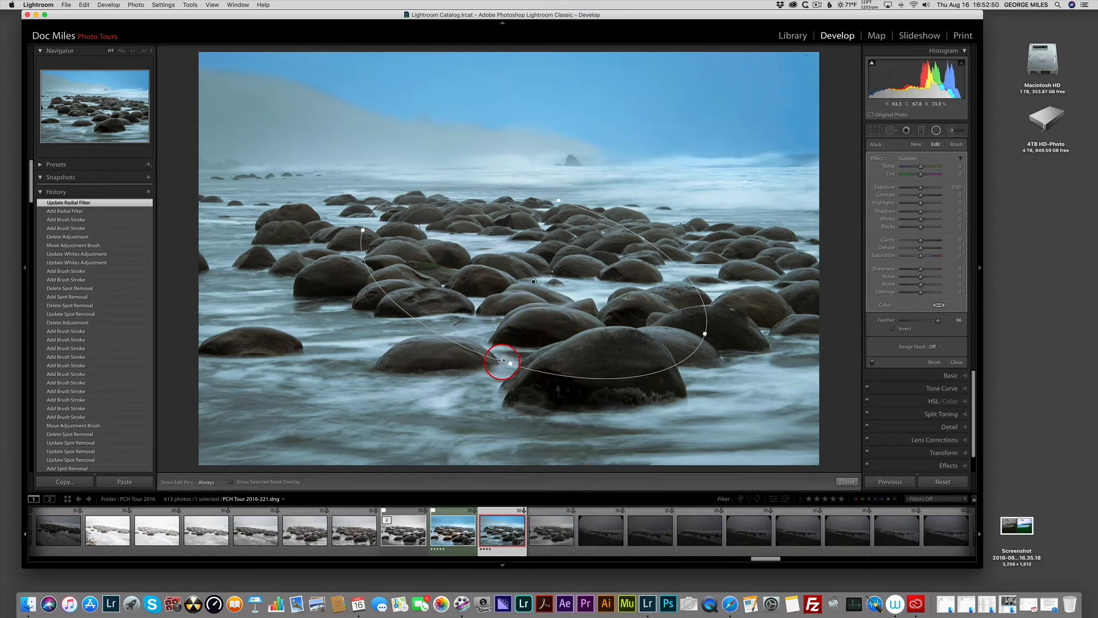
drag(504, 365, 483, 388)
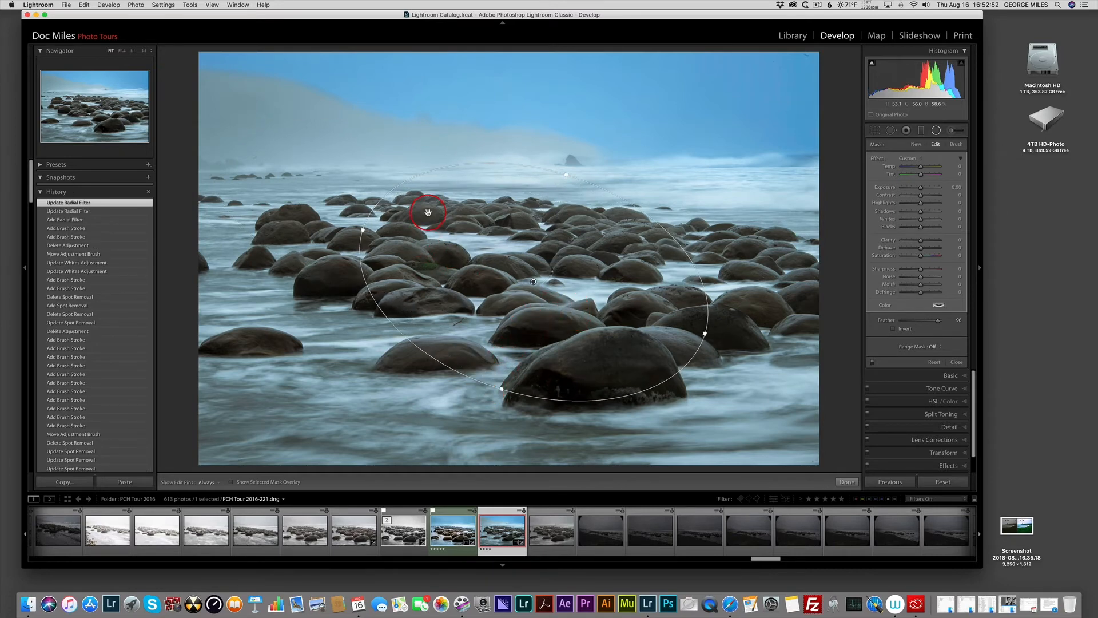
drag(360, 229, 260, 198)
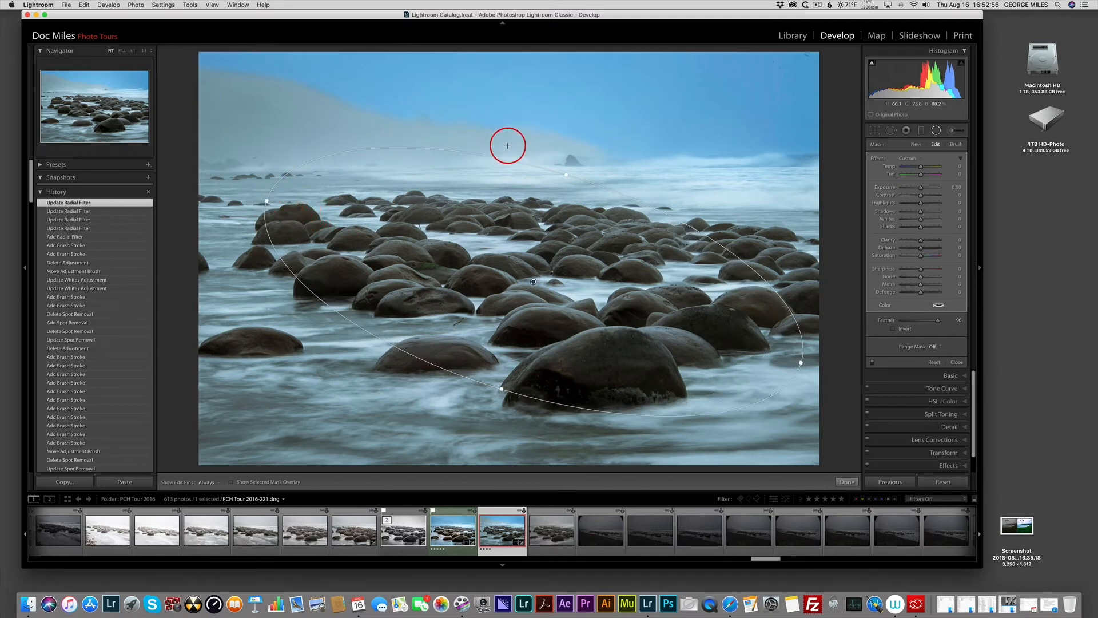
Step: Refine the radial filter's position, height and tilt so its ellipse follows the diagonal band of boulders
drag(564, 174, 517, 275)
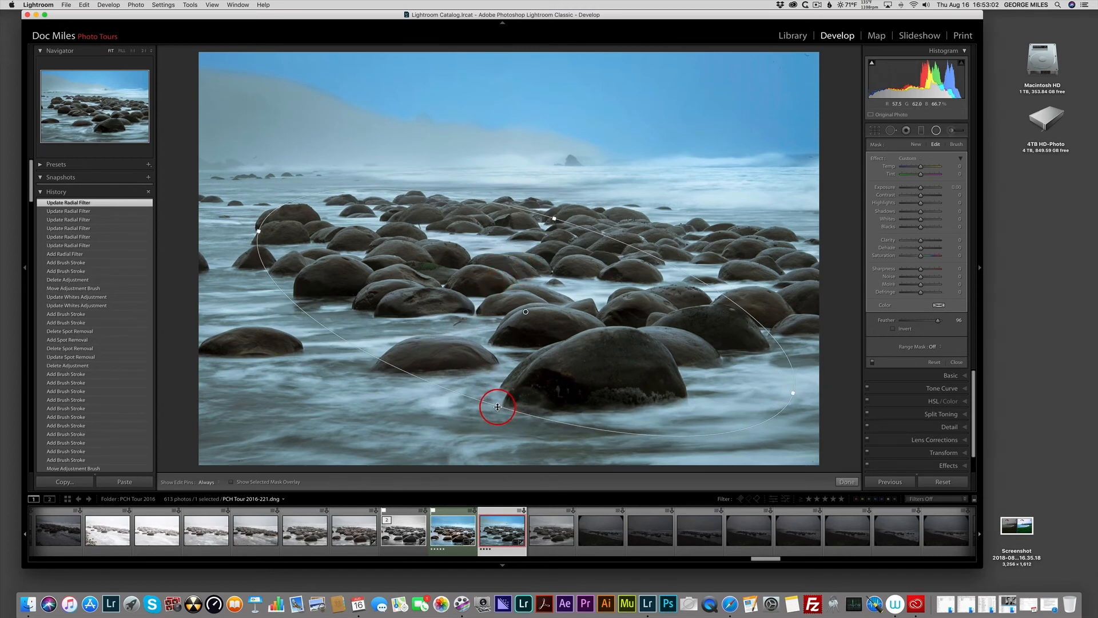
drag(496, 407, 490, 393)
drag(551, 221, 548, 216)
drag(522, 294, 529, 296)
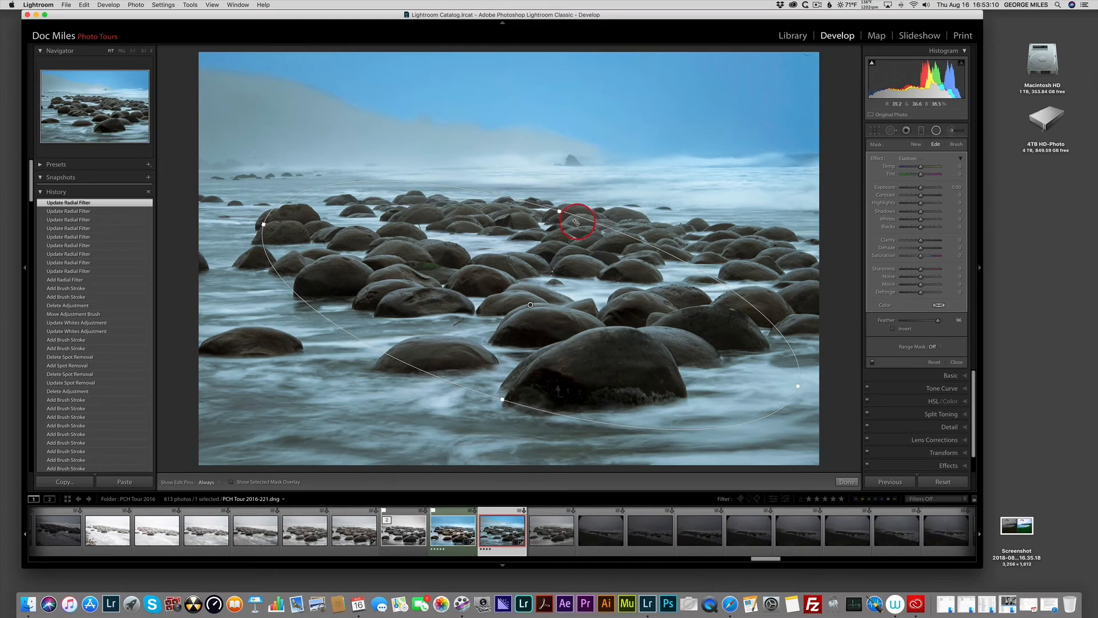
drag(560, 211, 561, 207)
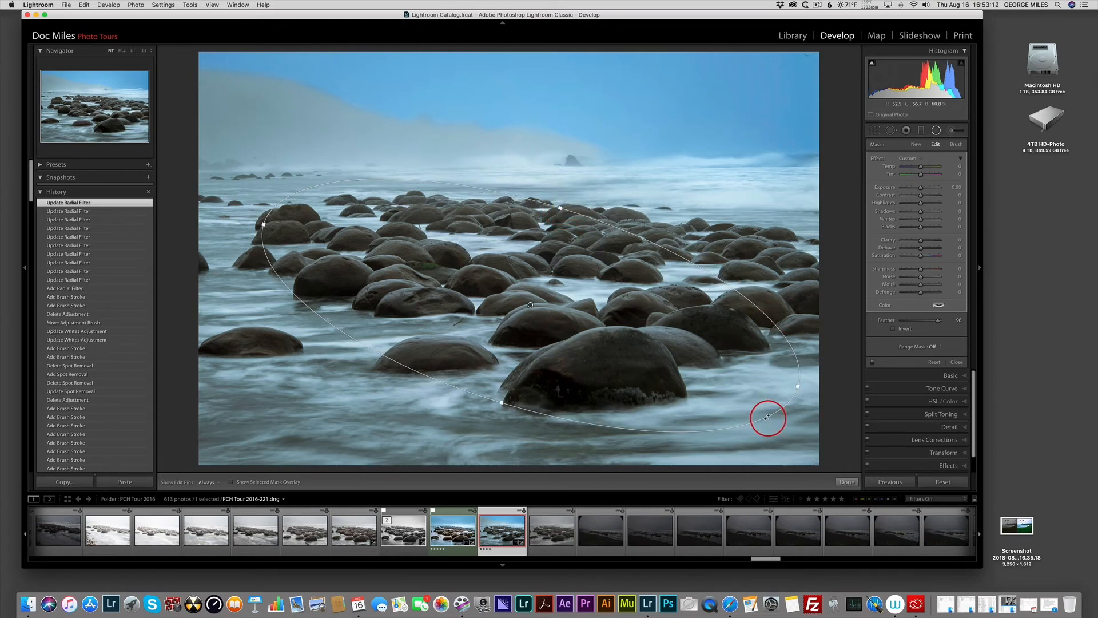
drag(784, 384, 790, 350)
drag(300, 212, 298, 227)
drag(789, 346, 796, 294)
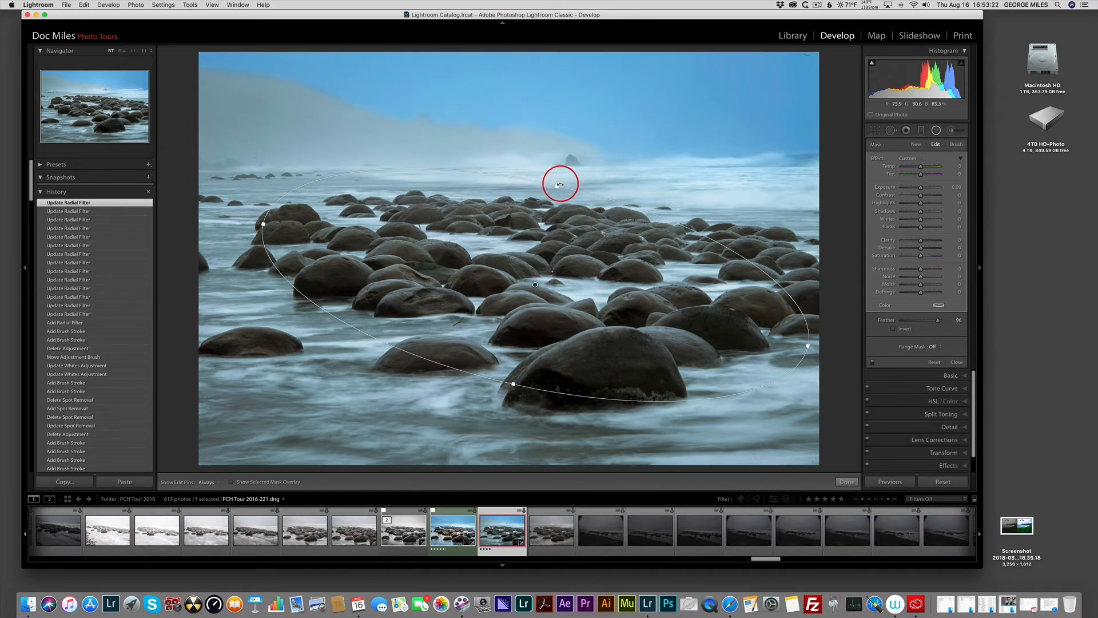
Step: Reselect the radial filter over the boulders and narrow its ellipse to sit closer to the rocks
key(shift+m)
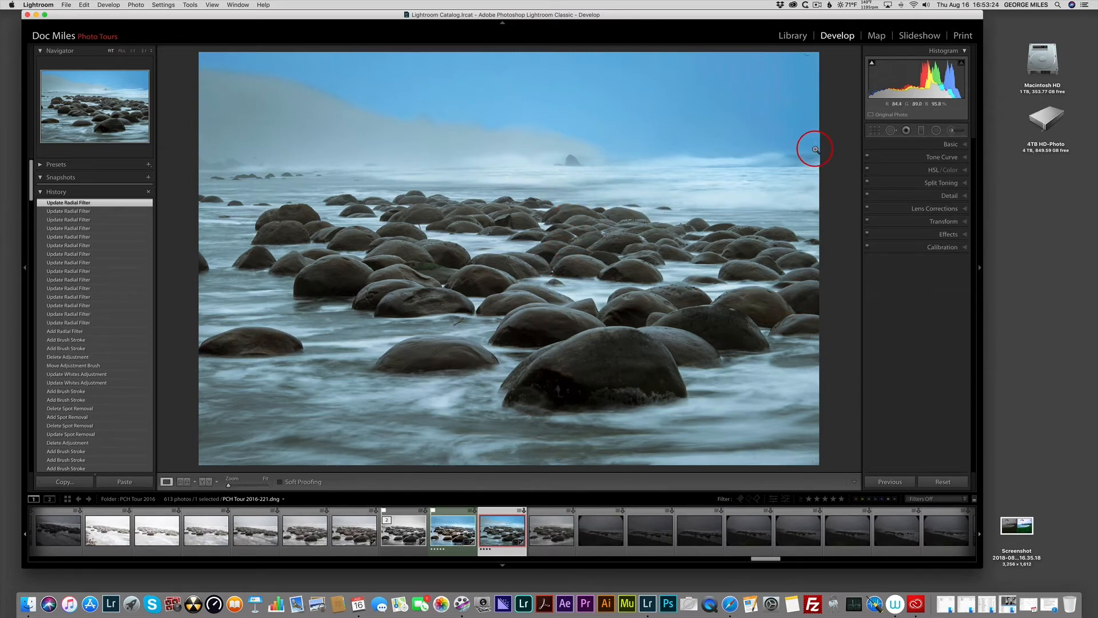
click(935, 130)
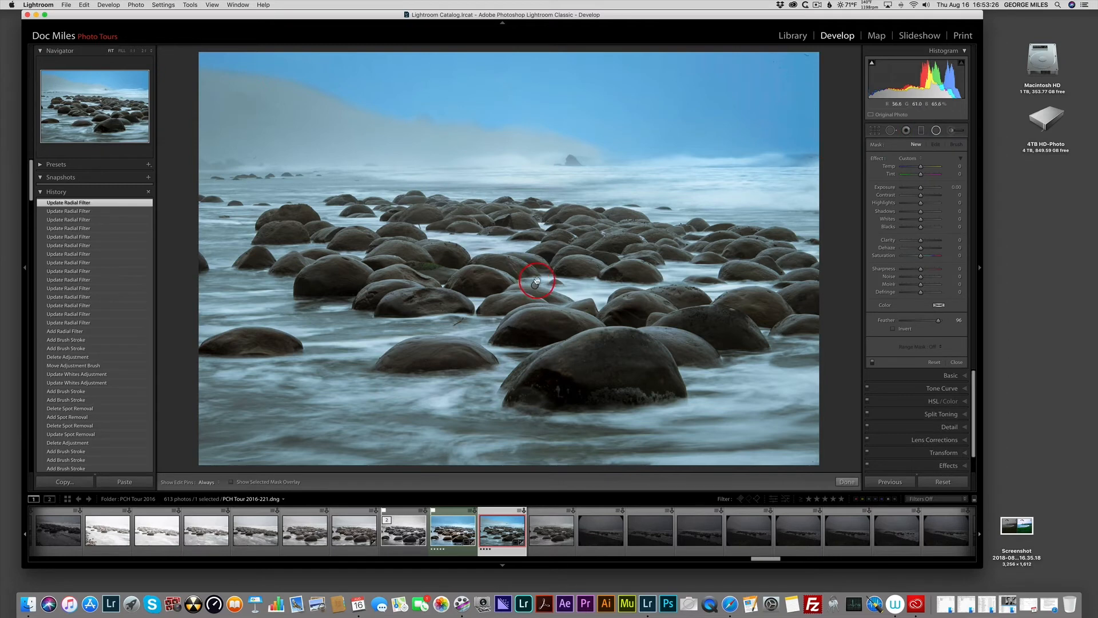
click(535, 285)
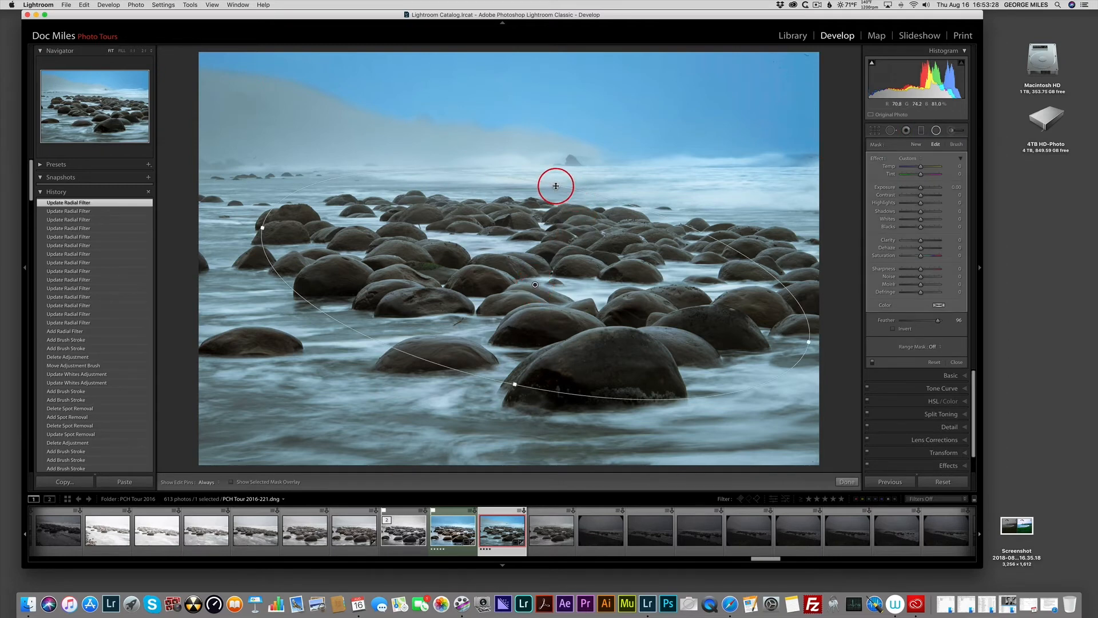
drag(554, 184, 552, 203)
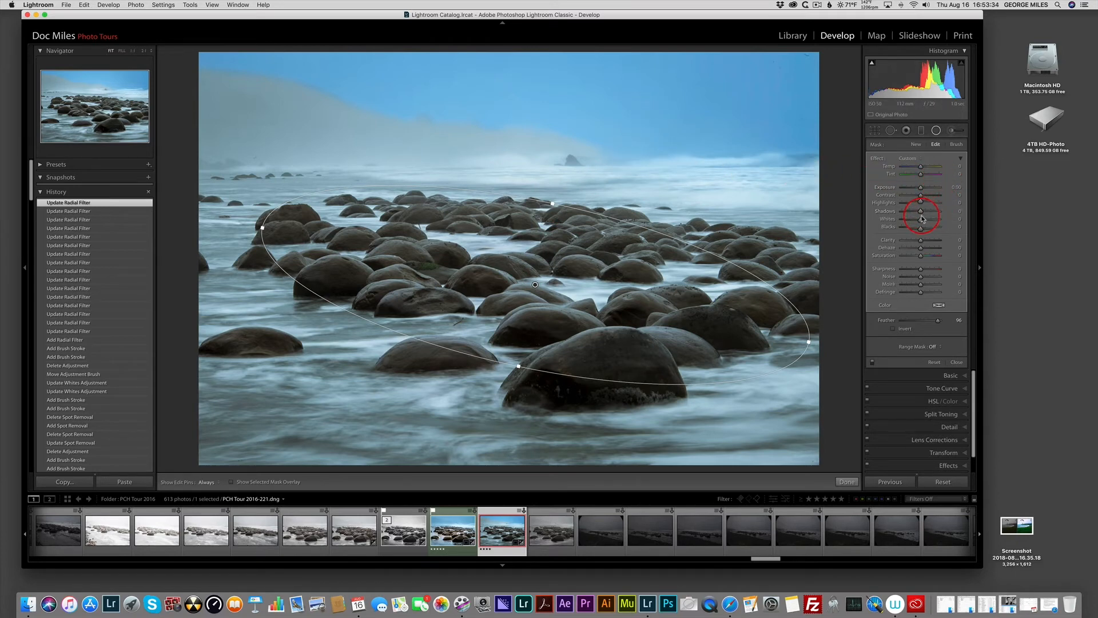
Step: Raise the radial filter's whites and shadows, set Blacks to -12, and invert its mask, toggling the inversion to compare
mouse_move(921, 220)
mouse_down()
mouse_move(928, 211)
mouse_move(917, 231)
mouse_up()
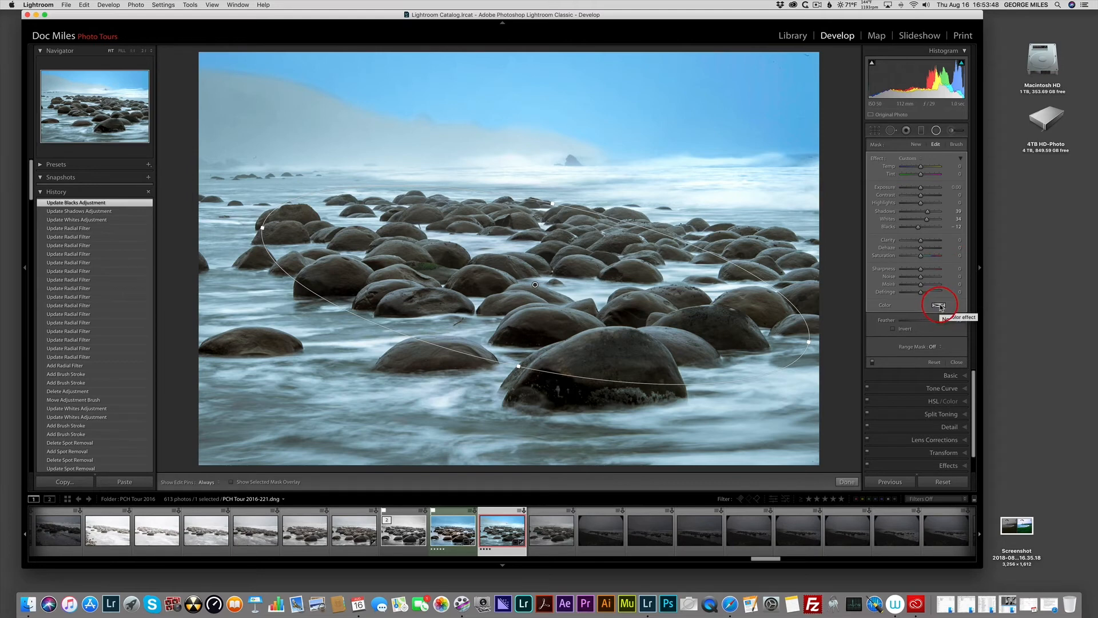
click(938, 306)
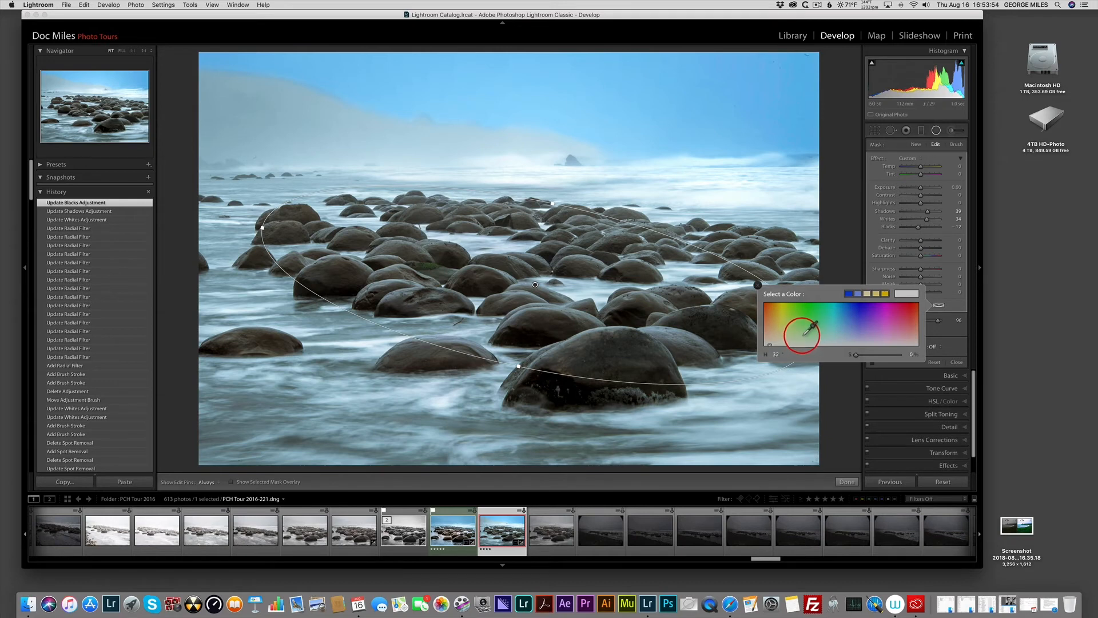
click(758, 285)
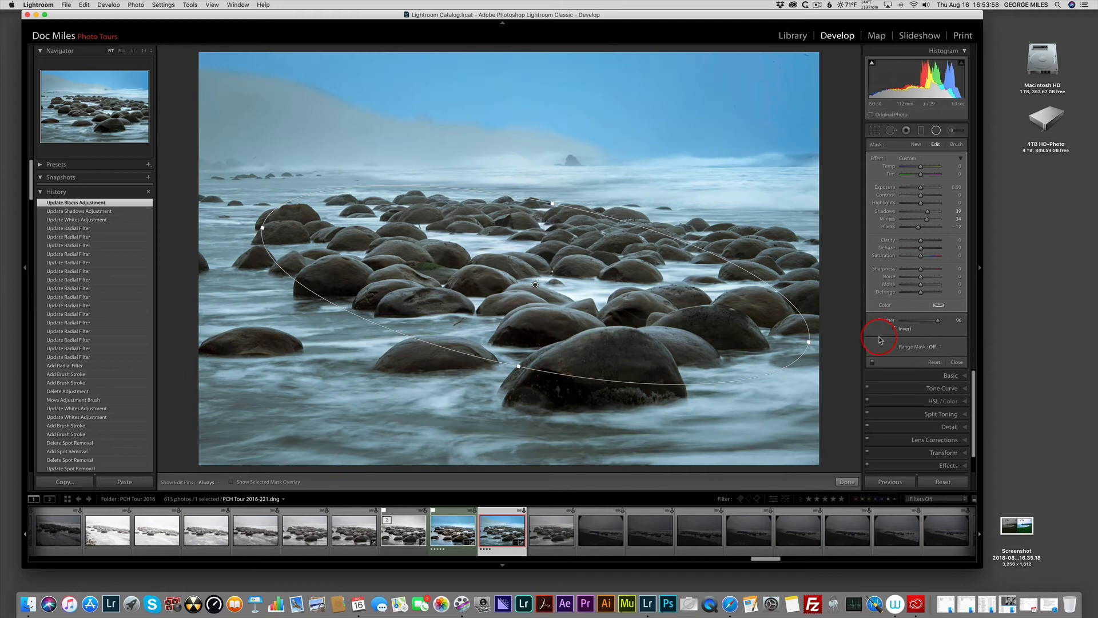
click(880, 338)
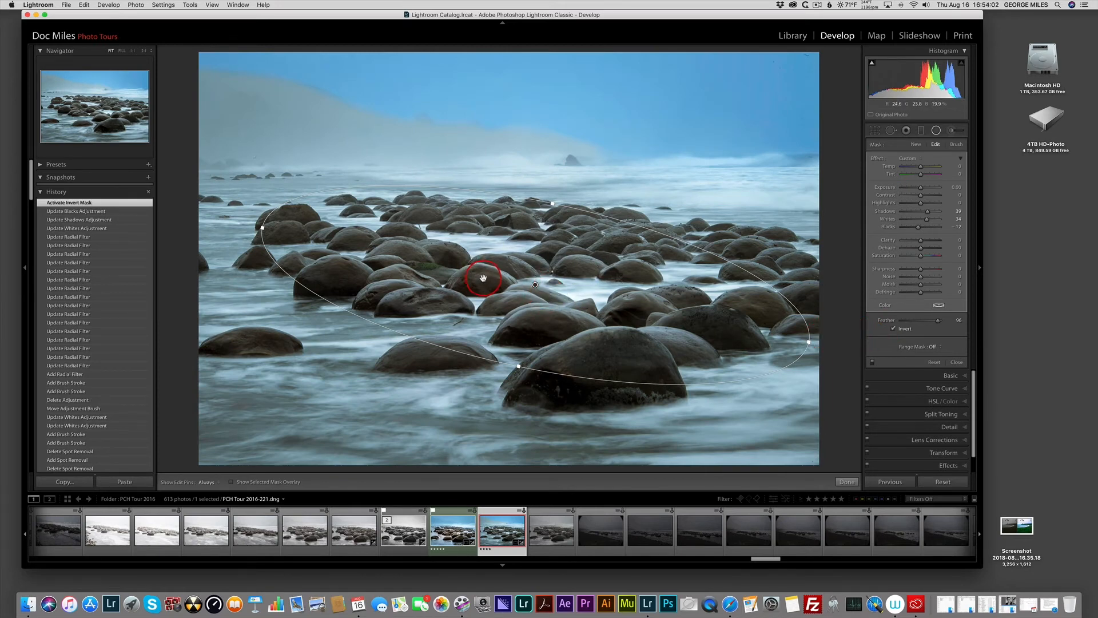
click(895, 330)
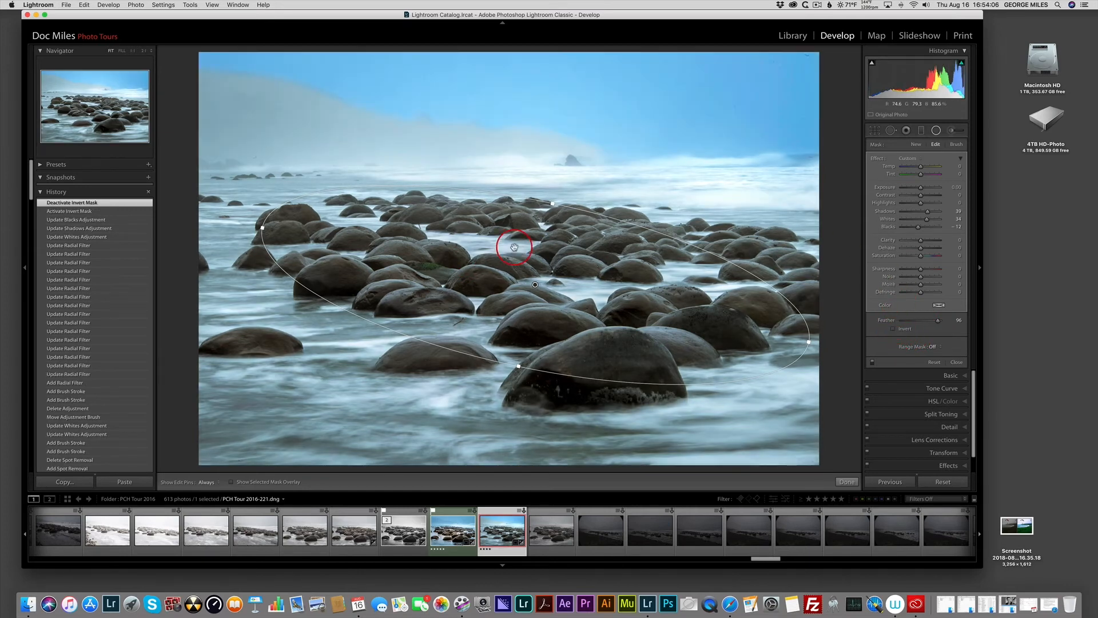
click(893, 331)
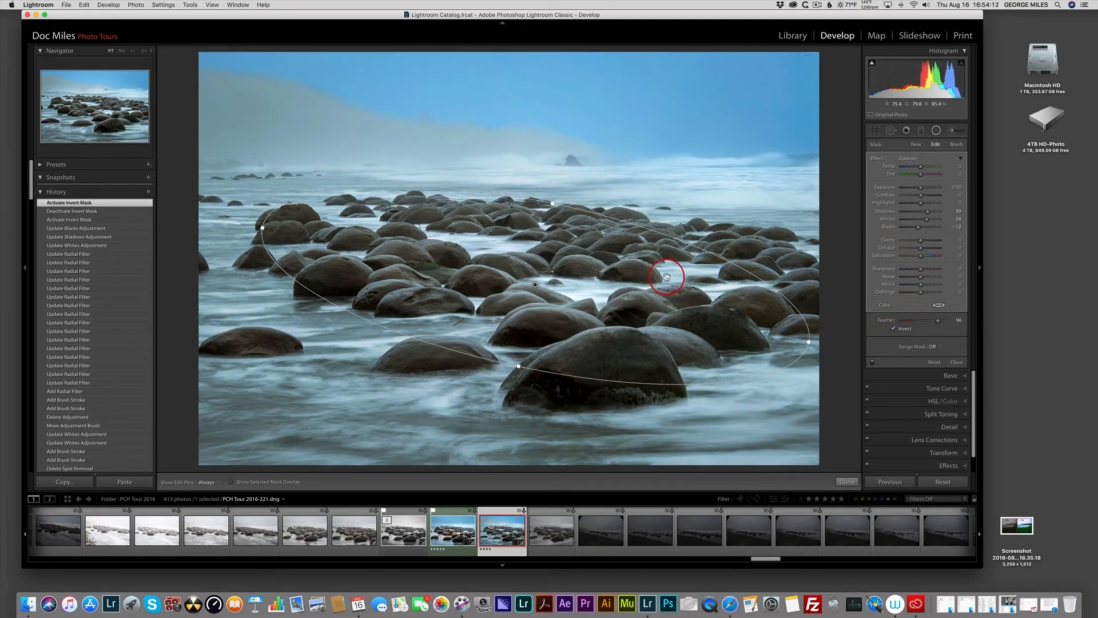
Step: Tint the radial filter area over the boulders a warm yellow with hue 45 and saturation 23%
click(938, 305)
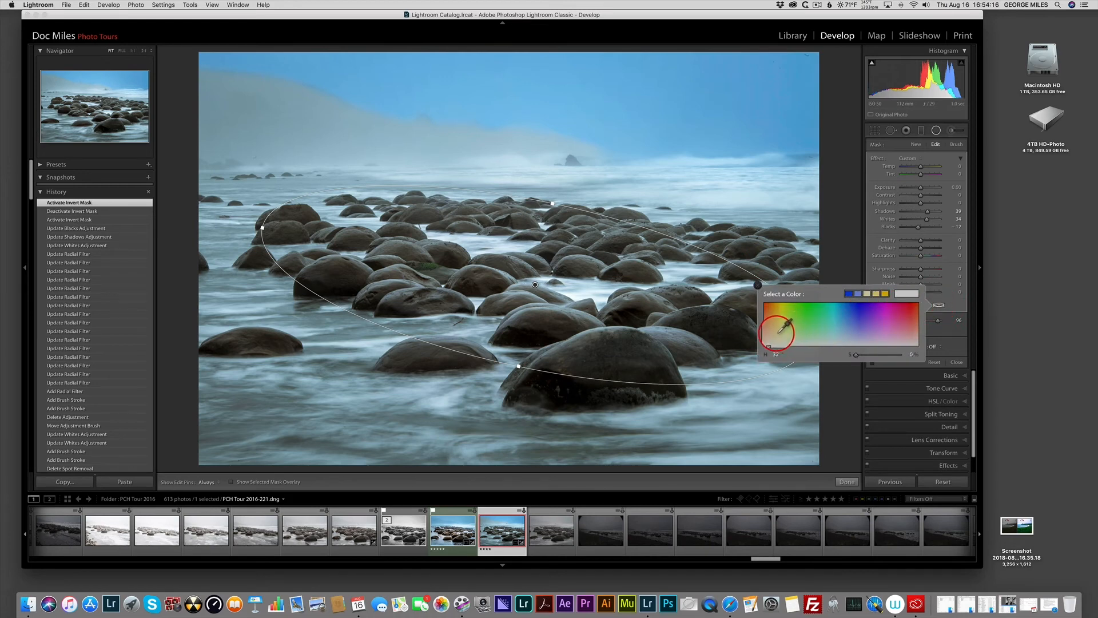
click(777, 333)
drag(776, 332, 773, 332)
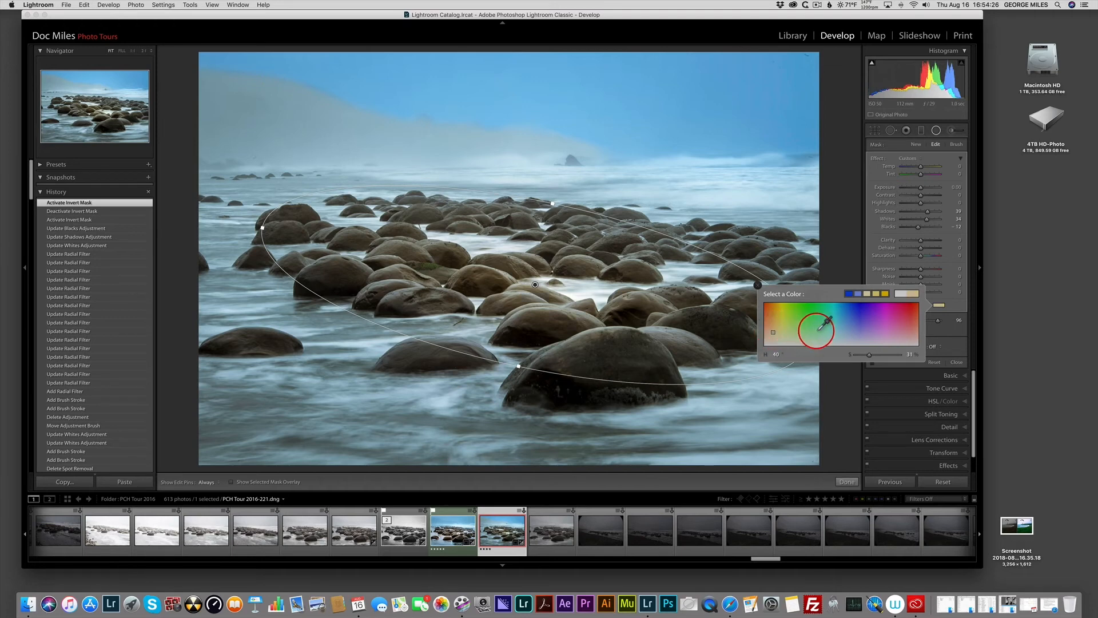
drag(868, 355, 862, 355)
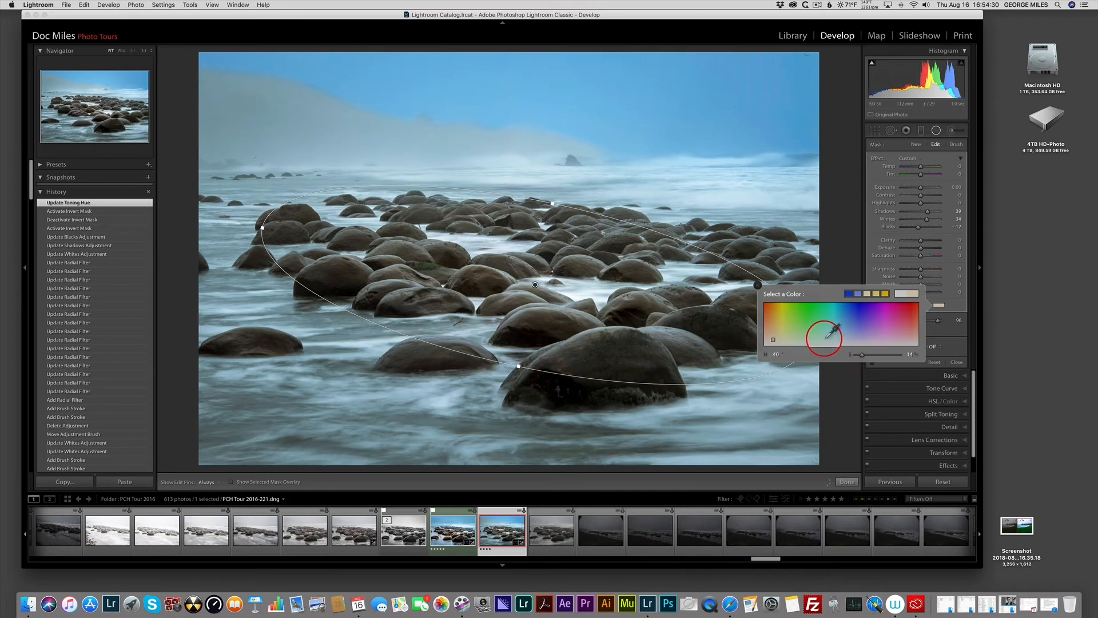
drag(773, 339, 775, 330)
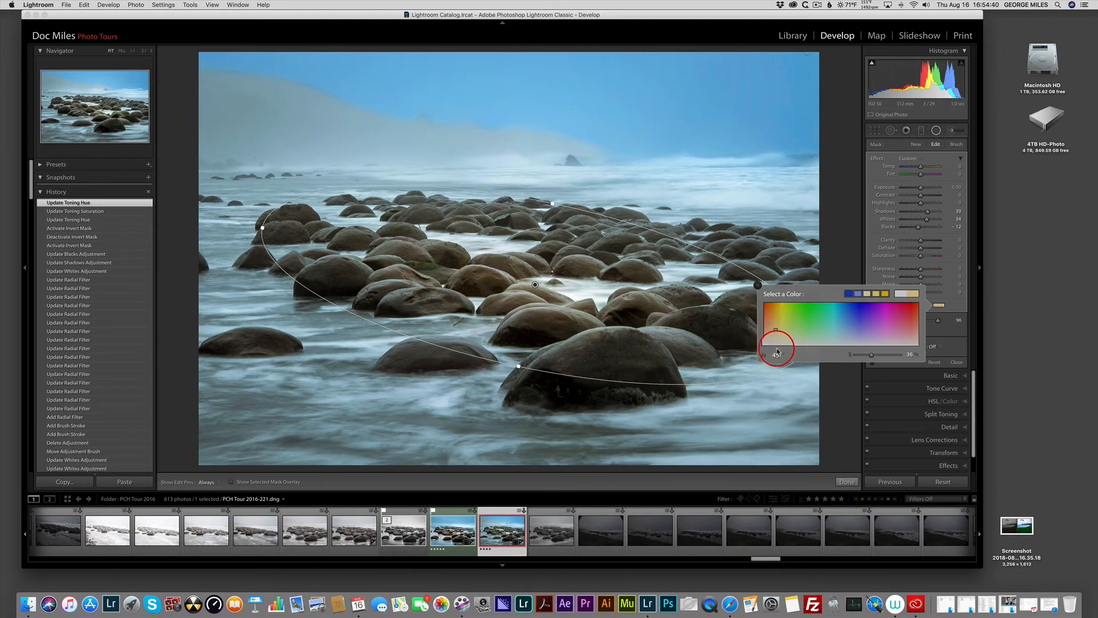
drag(872, 355, 867, 356)
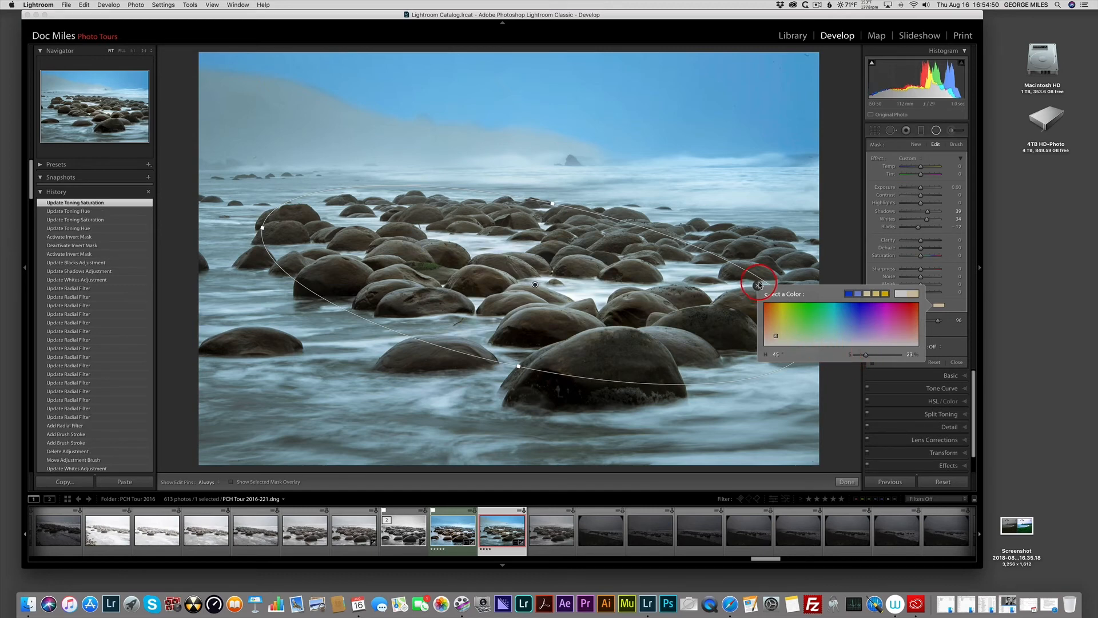
click(756, 284)
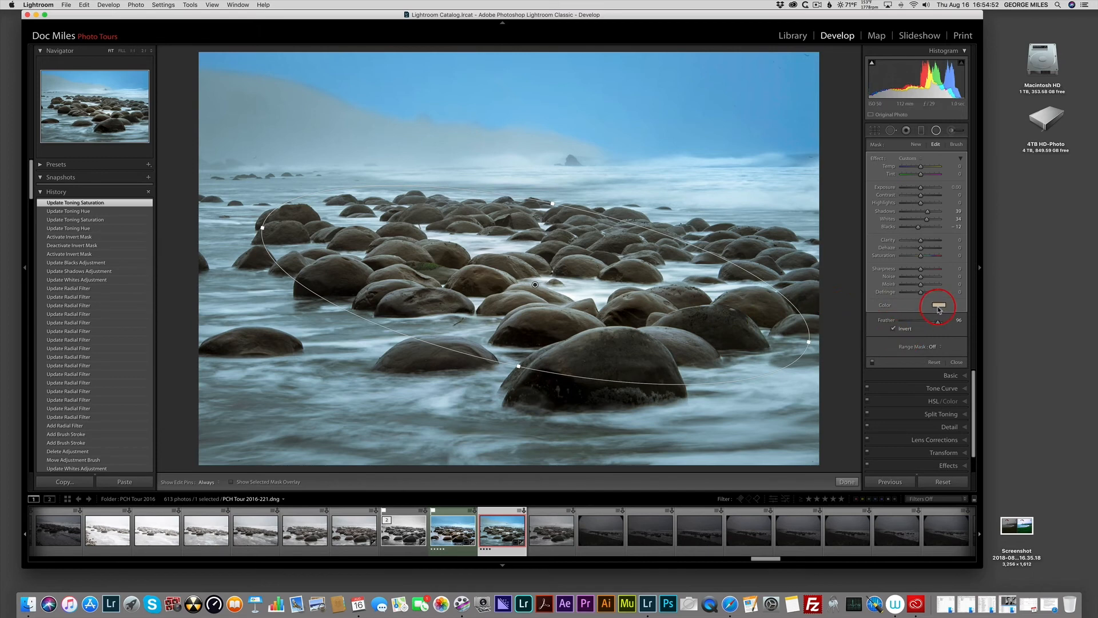
Step: Compare the photo with the radial filter off and on, and leave the Radial Filter tool
click(872, 362)
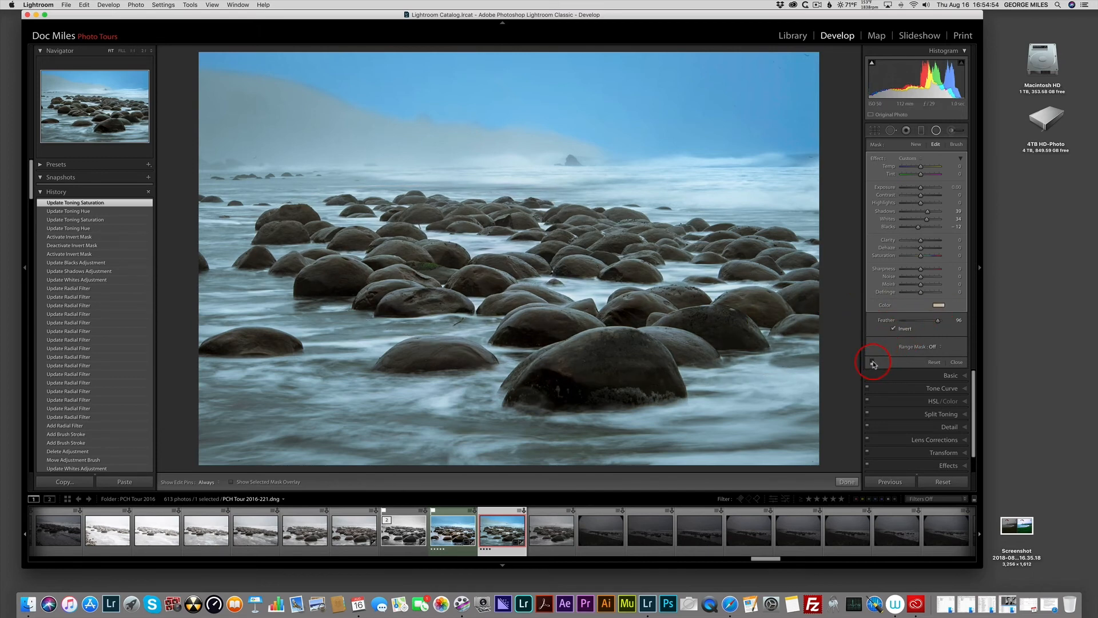
click(871, 362)
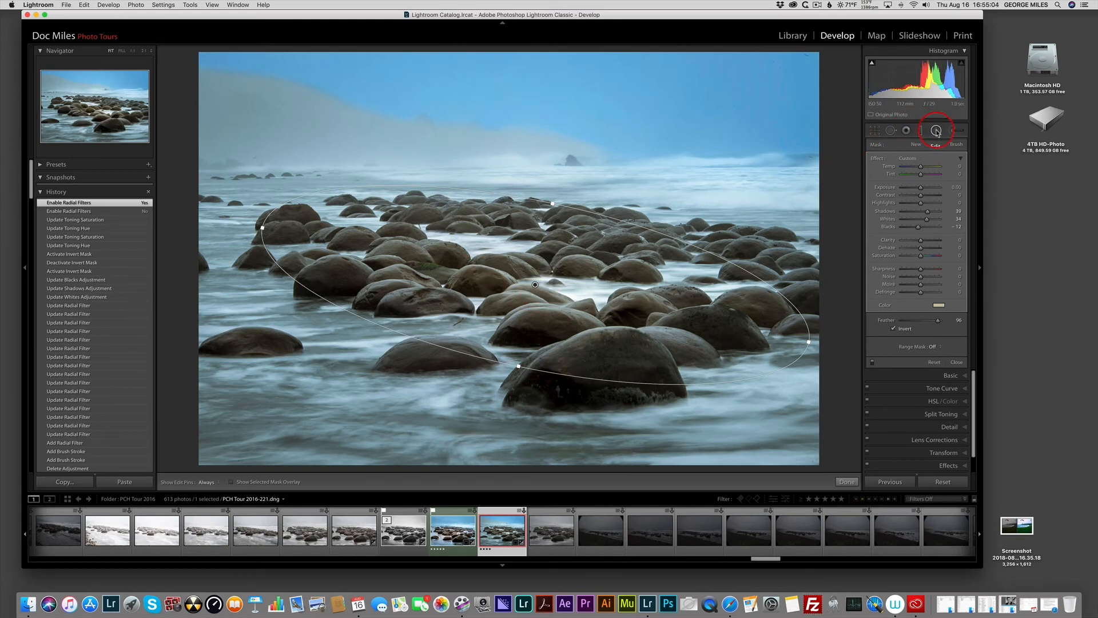
click(936, 133)
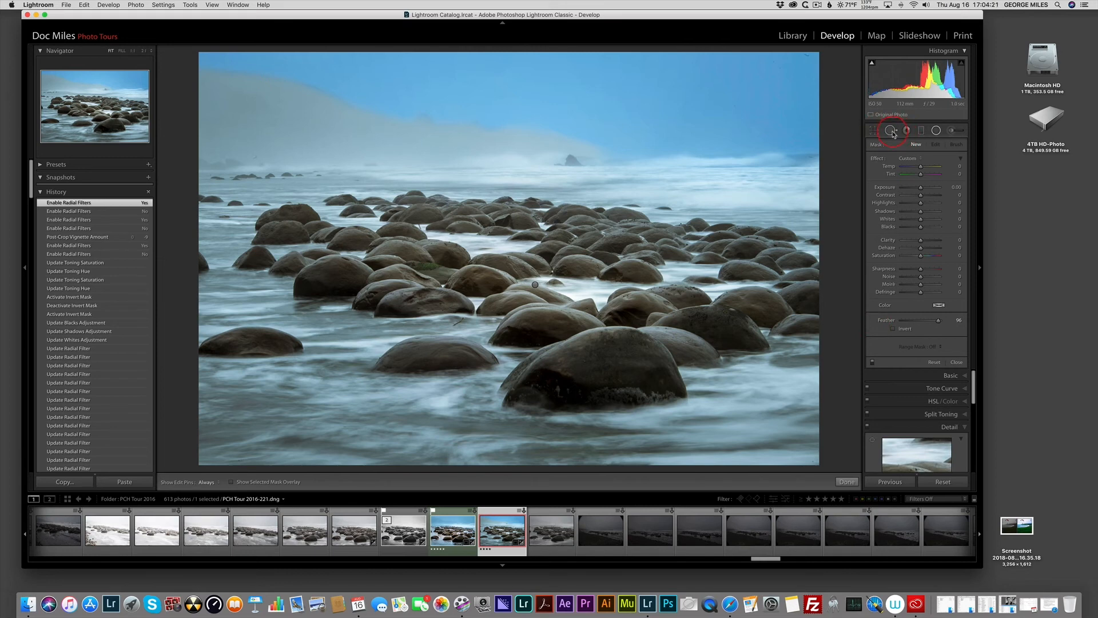
Step: Heal the blemish in the sky's upper-right corner with Spot Removal and compare the seascape with its before version
click(891, 131)
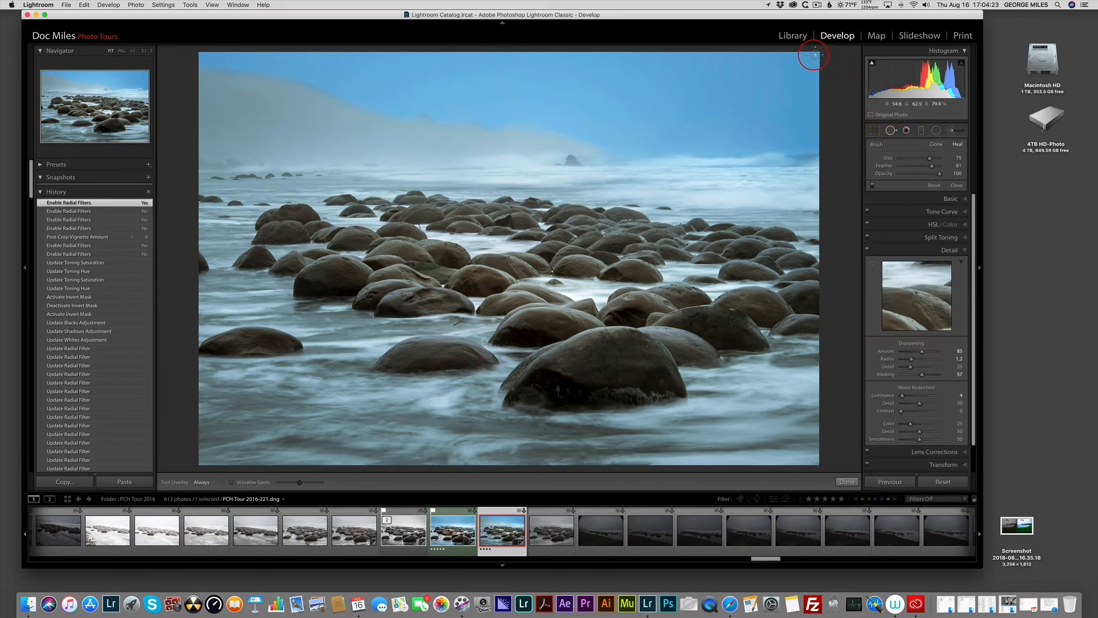
mouse_move(812, 55)
mouse_down()
mouse_move(774, 53)
mouse_move(813, 55)
mouse_up()
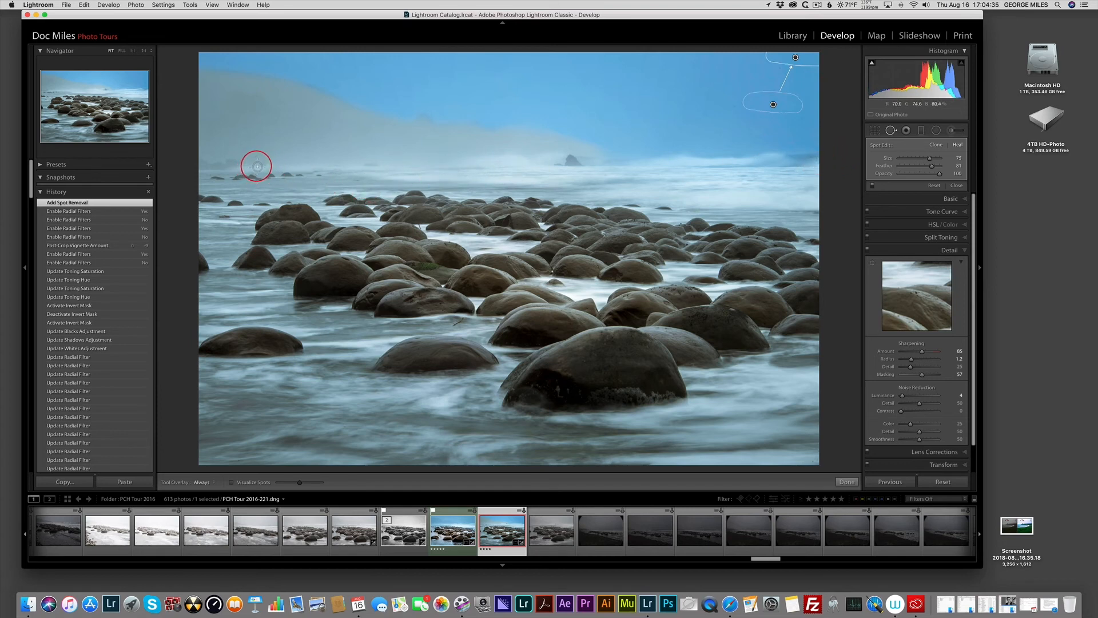
click(891, 130)
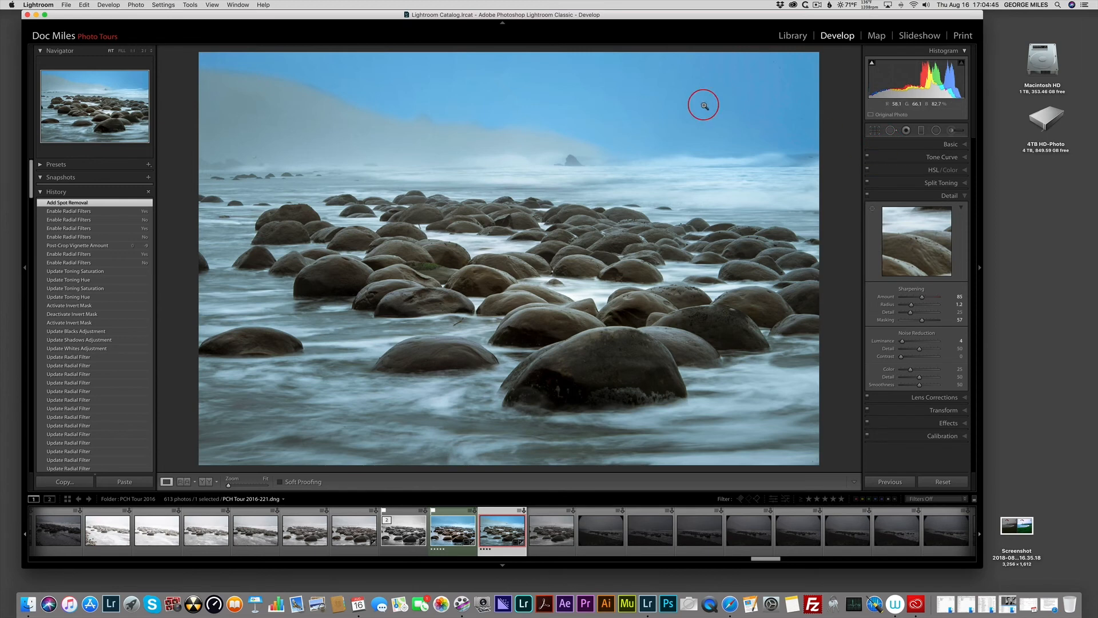
key(backslash)
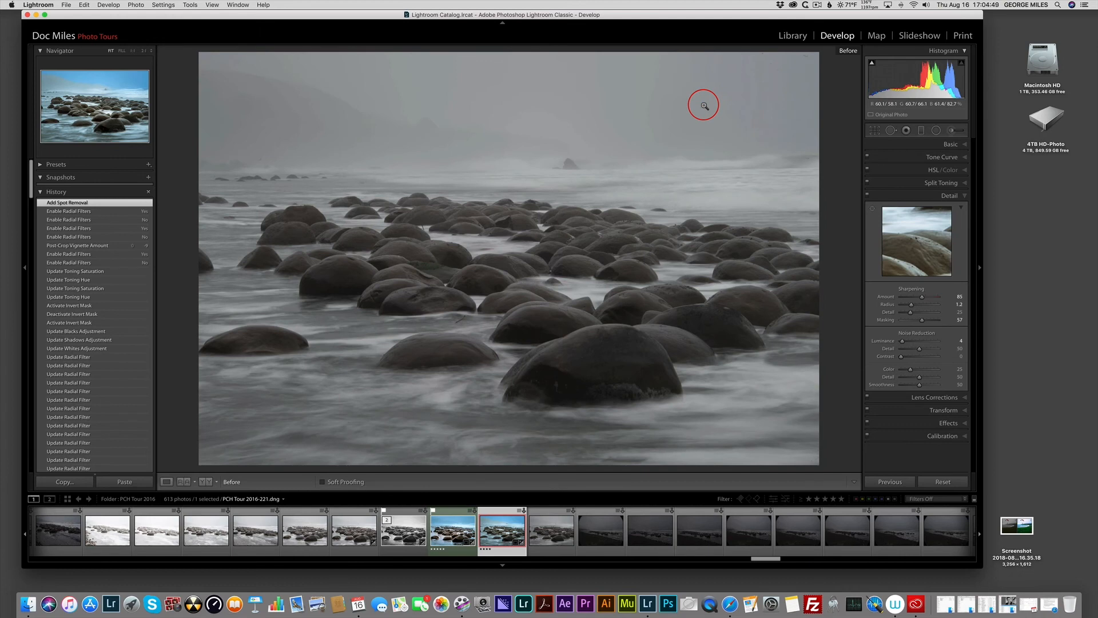
key(backslash)
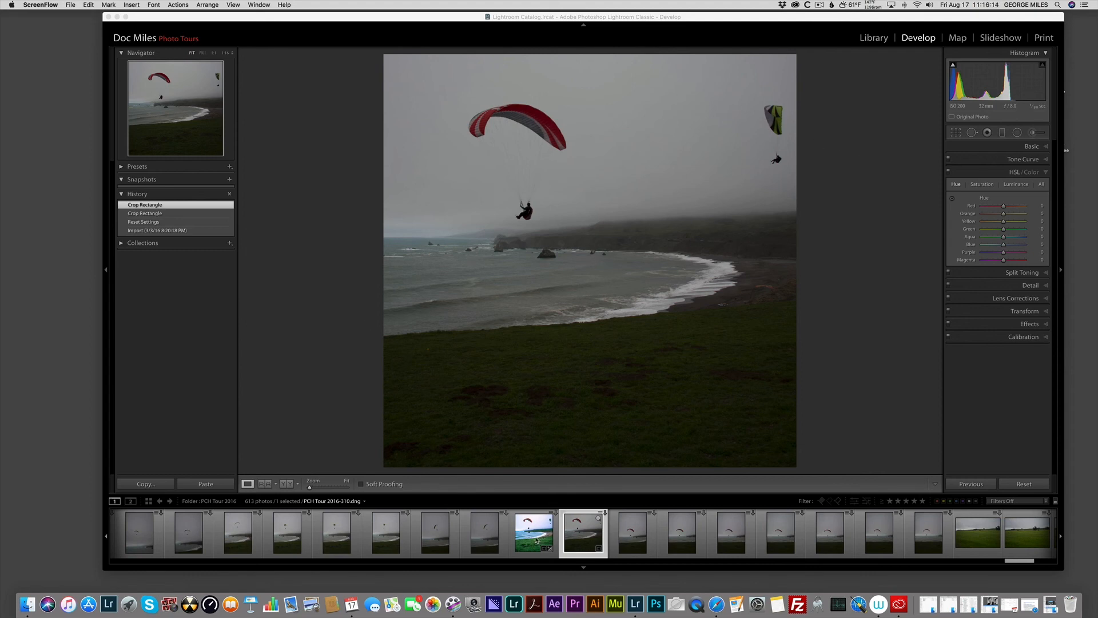
Step: Open the edited paraglider photo PCH Tour 2016-311.dng and show its before and after versions side by side
click(538, 541)
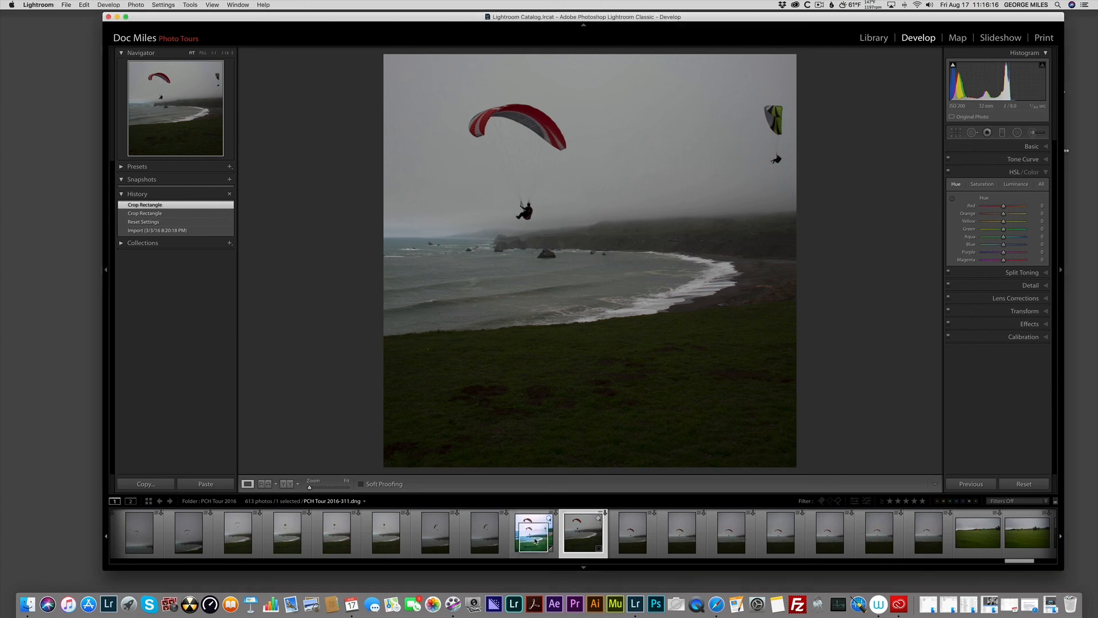
click(538, 542)
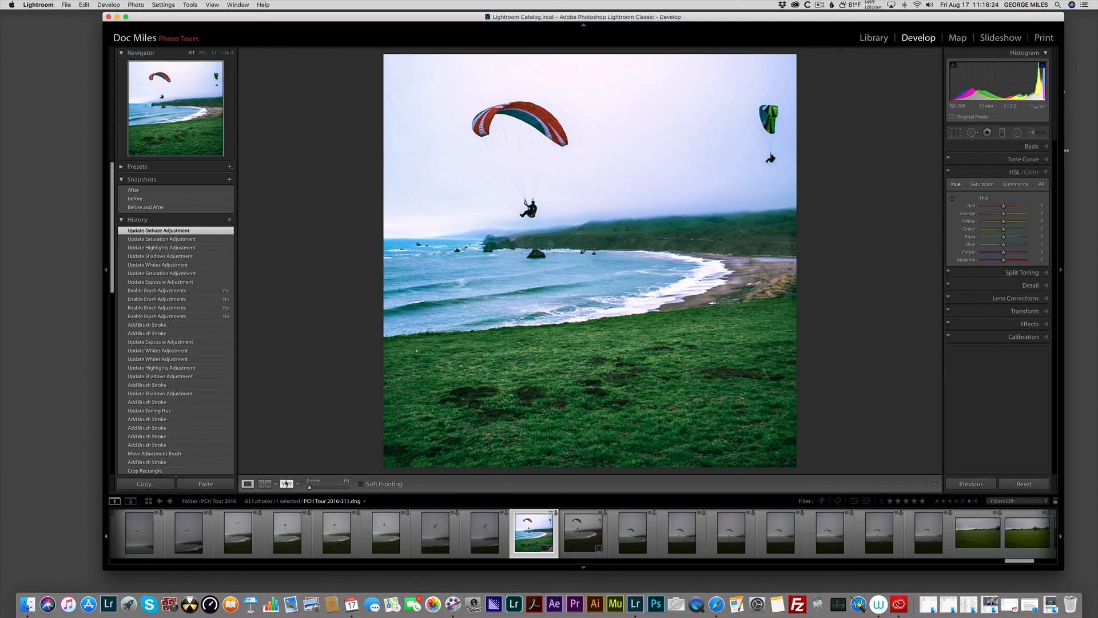
click(288, 485)
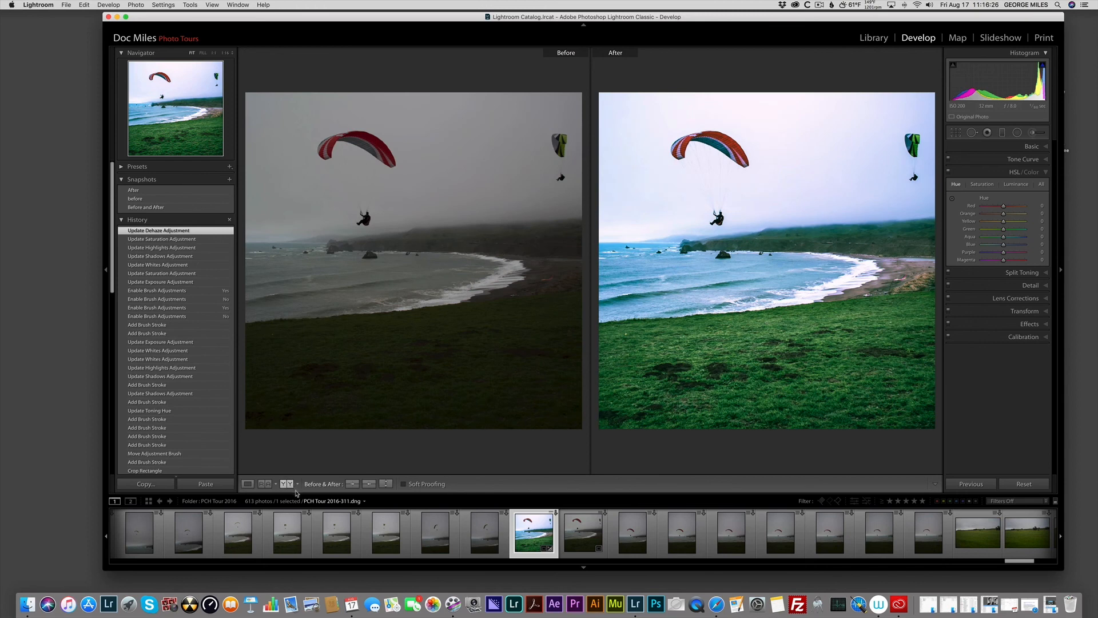